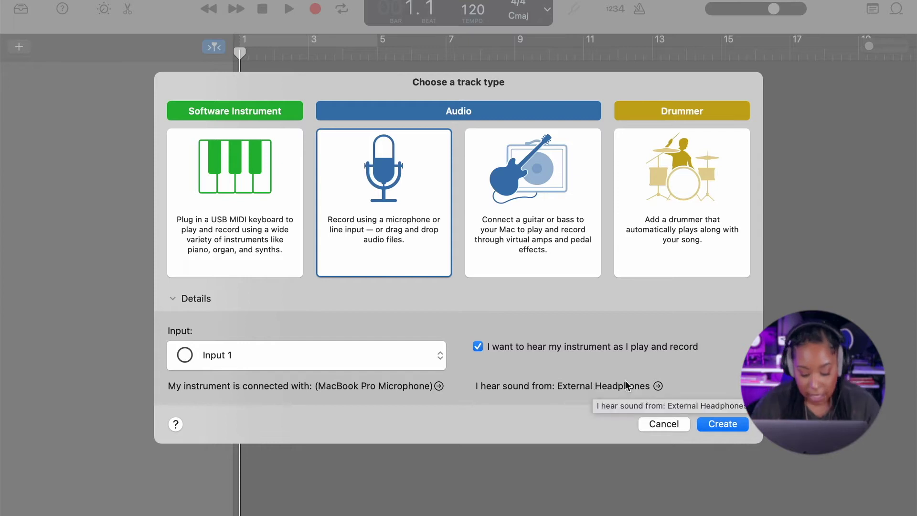
Create a microphone audio track on Input 1 with monitoring enabled, and raise its volume.
click(723, 424)
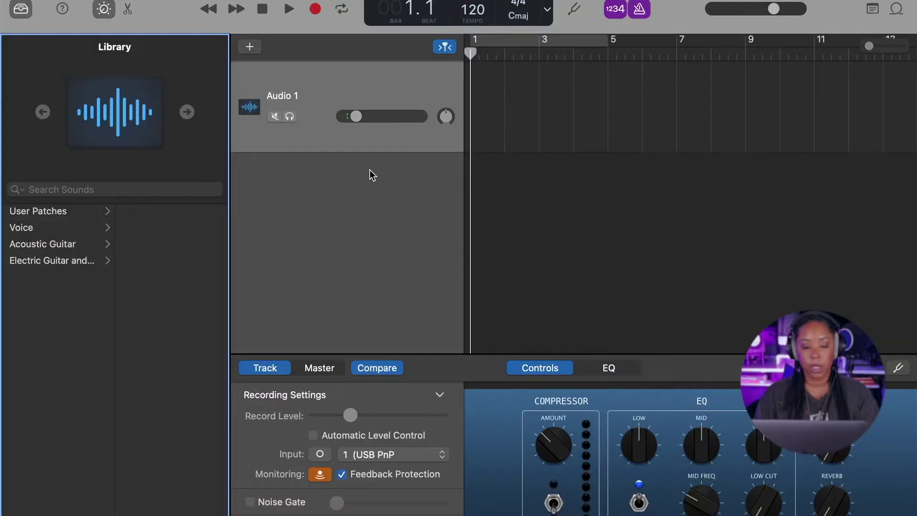
click(355, 115)
drag(364, 116, 377, 116)
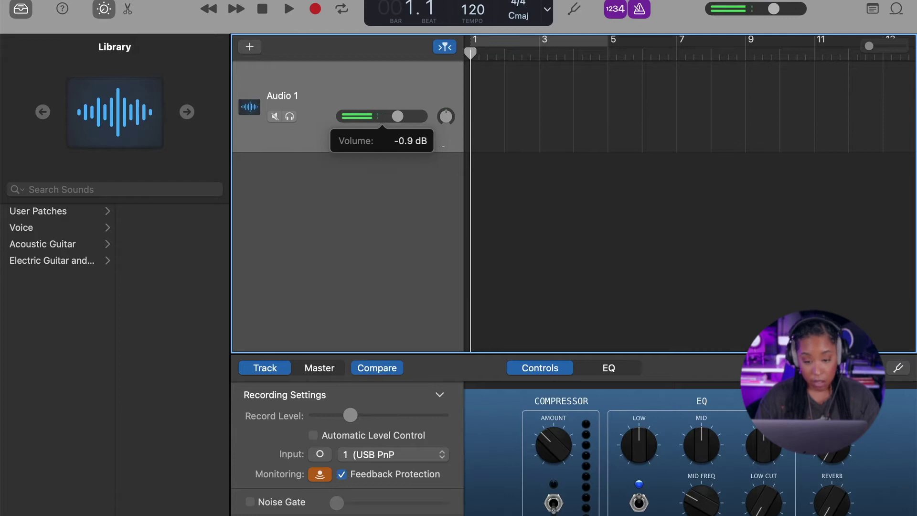
drag(398, 116, 401, 116)
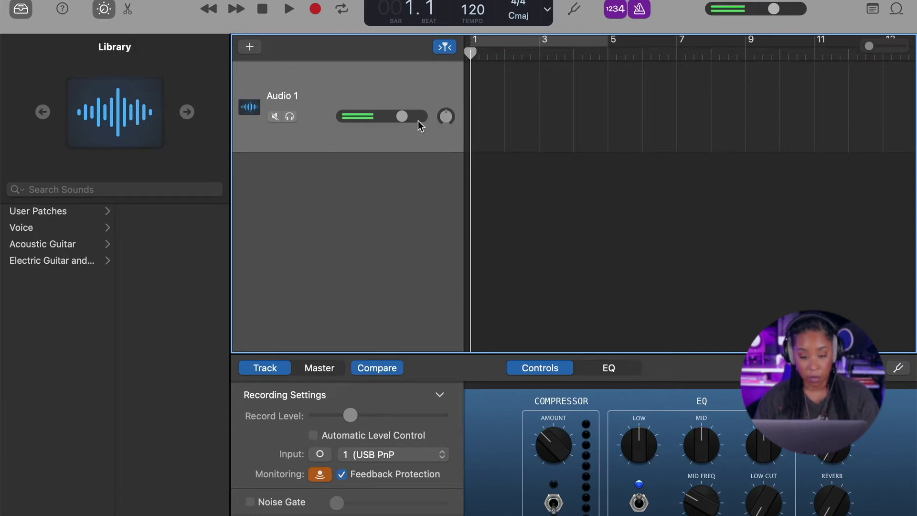
Import Drip 90 bpm.mp3 from the MP3 folder in Finder onto a new track starting at bar 1.
mouse_move(353, 511)
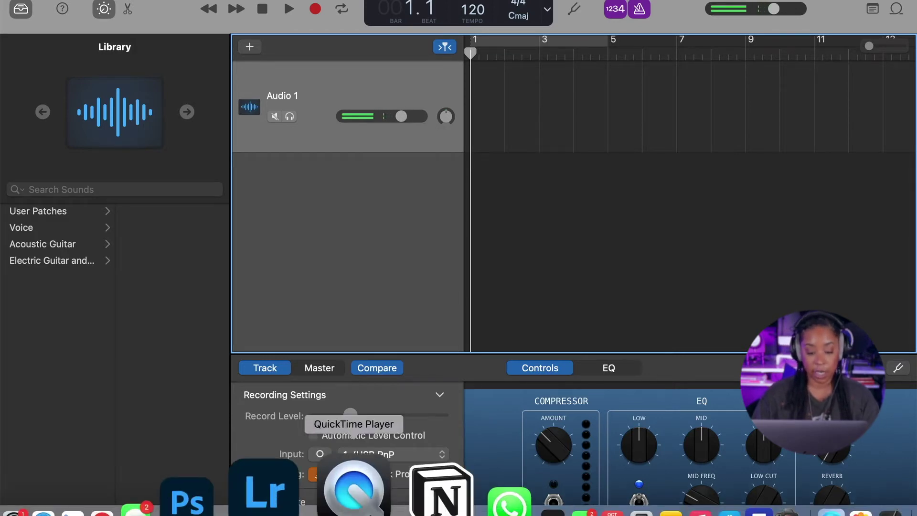
click(82, 511)
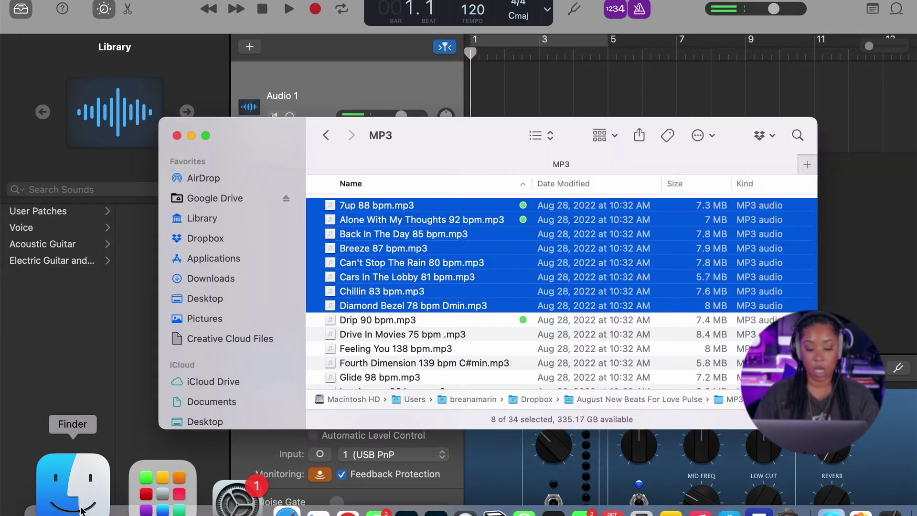
click(363, 324)
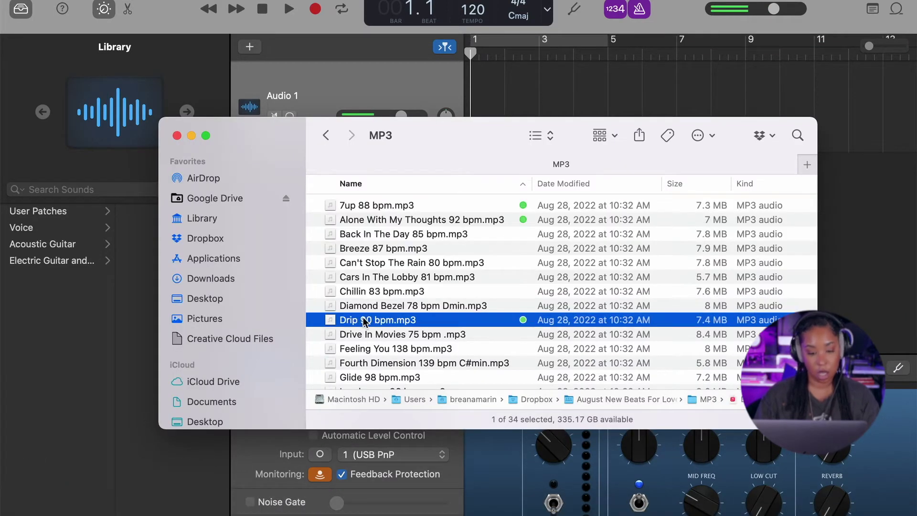
drag(265, 141, 271, 257)
click(508, 201)
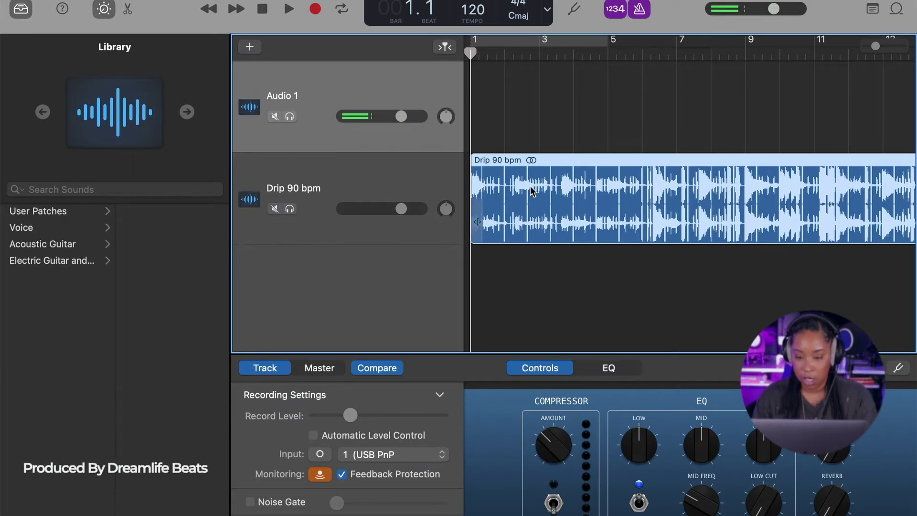
Set the project tempo to 90 to match the imported beat.
mouse_move(294, 499)
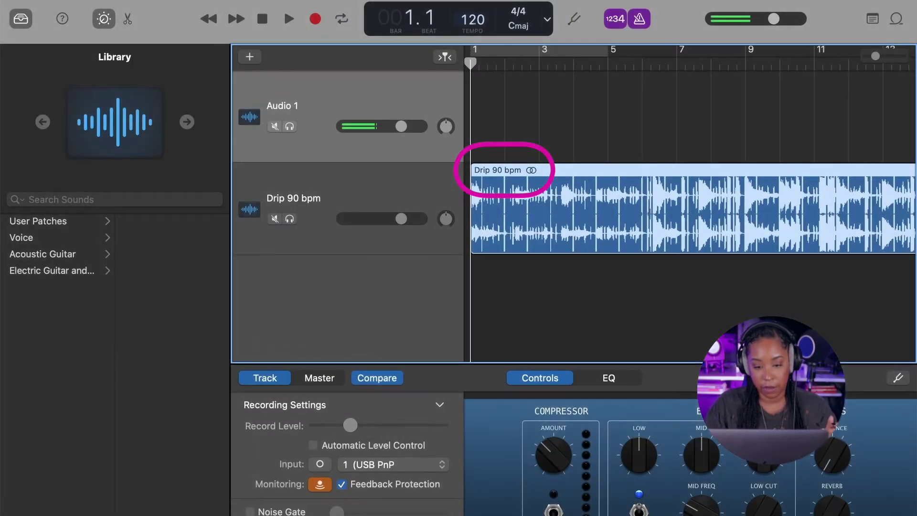
double_click(474, 21)
text(90)
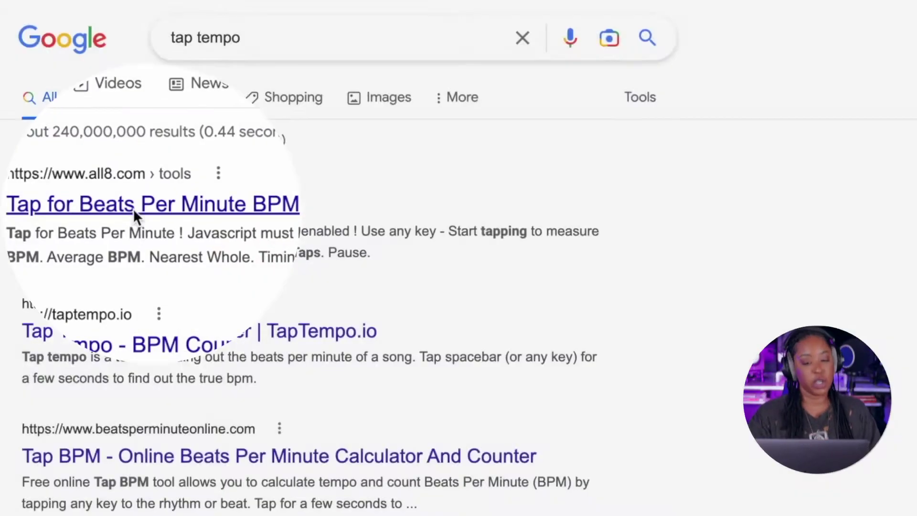
Open the all8.com Tap for Beats Per Minute BPM tool from the tap tempo search results in the browser.
click(134, 211)
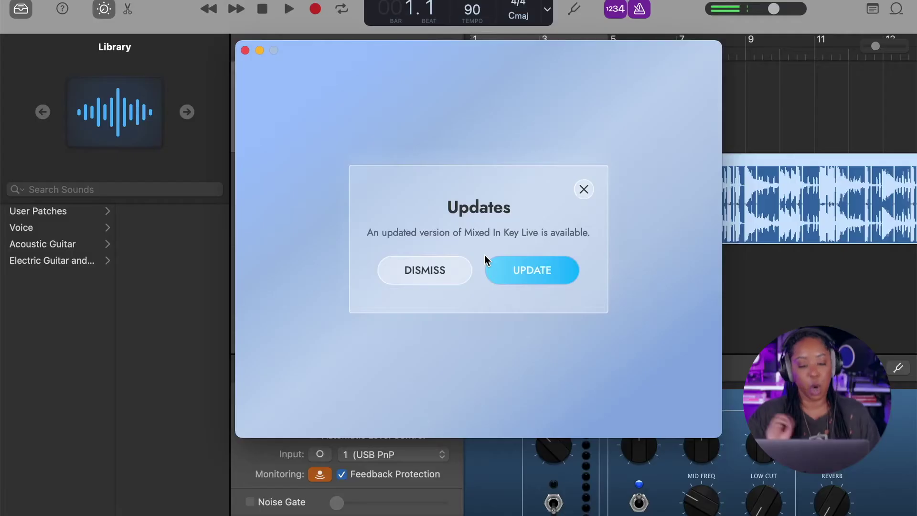
Analyze the key and BPM of Drip 90 bpm.mp3 in Mixed In Key Live by previewing the file from Finder, dismissing the update offer.
click(442, 267)
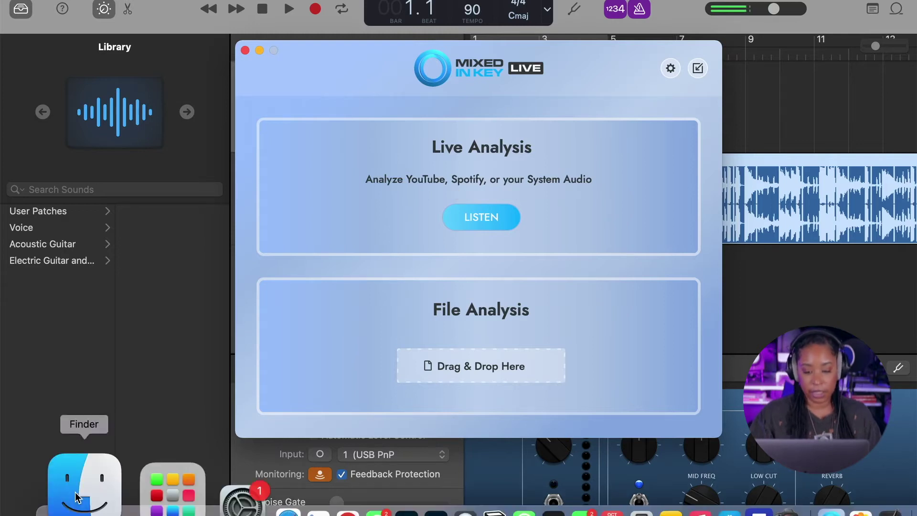
click(78, 492)
key(space)
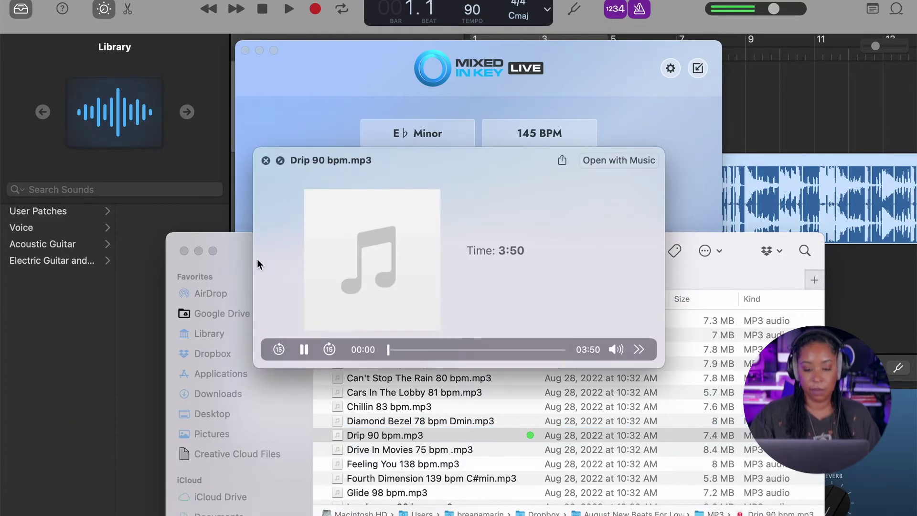
drag(236, 253, 423, 322)
drag(441, 167, 215, 411)
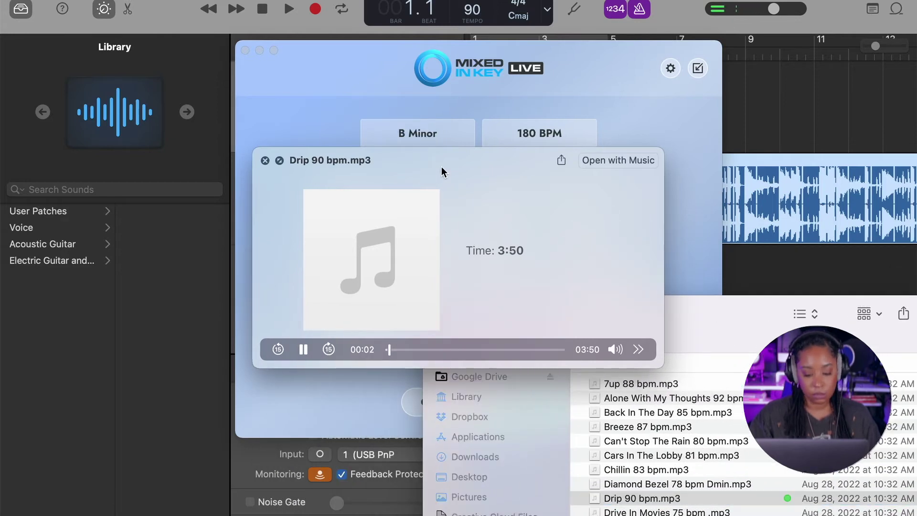
click(283, 245)
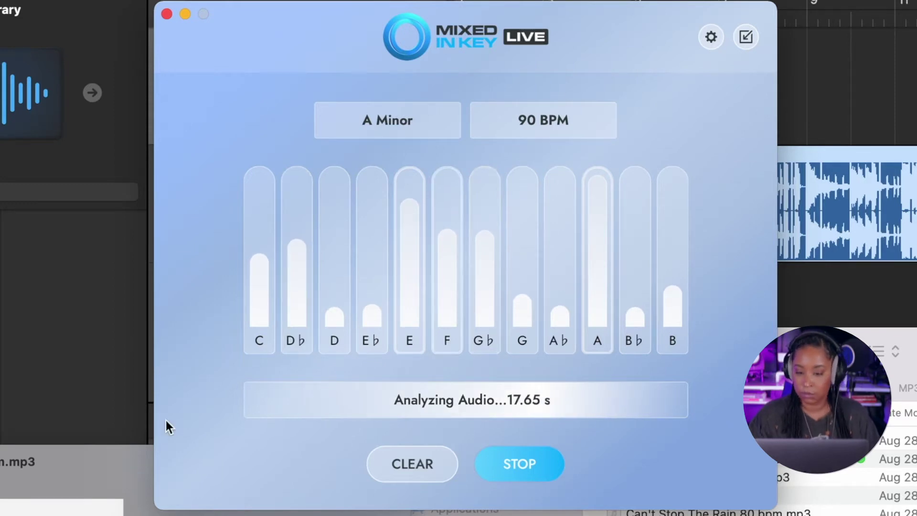
click(205, 513)
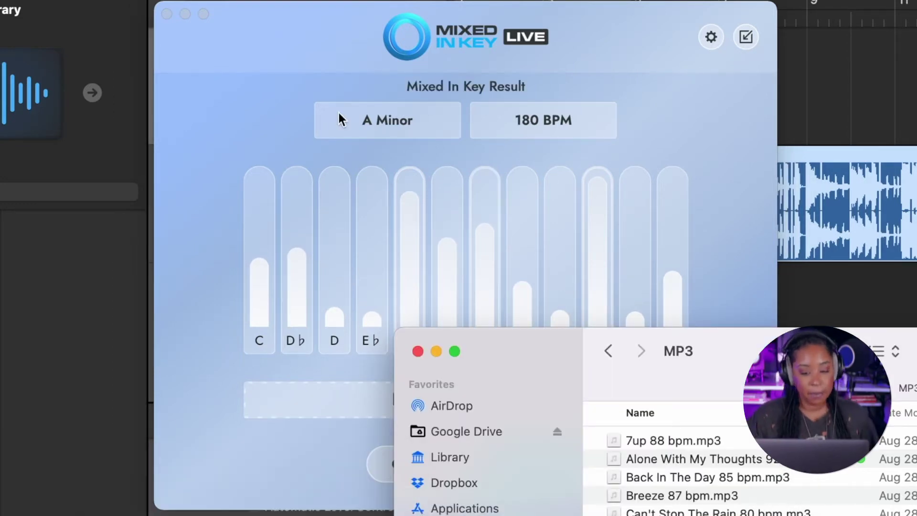
click(234, 91)
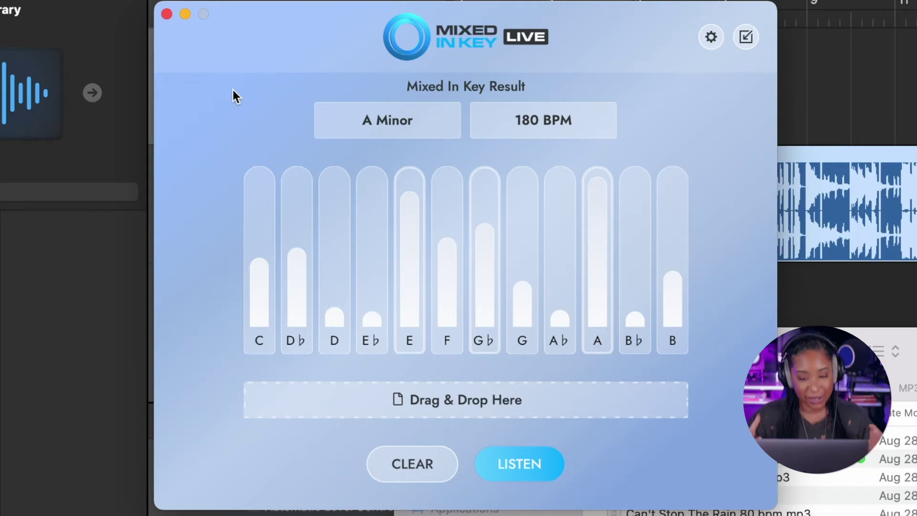
click(167, 14)
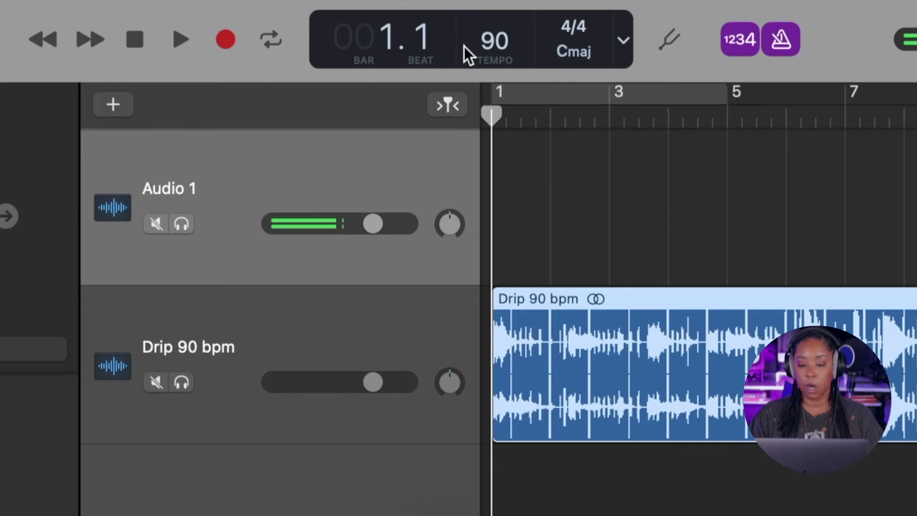
Set the project key to A minor and lower the volume of the Drip 90 bpm track.
click(569, 50)
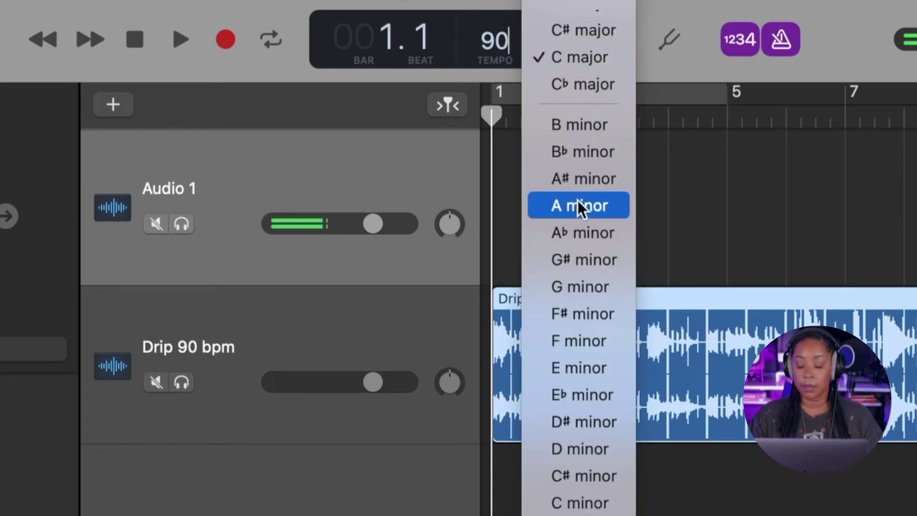
key(Escape)
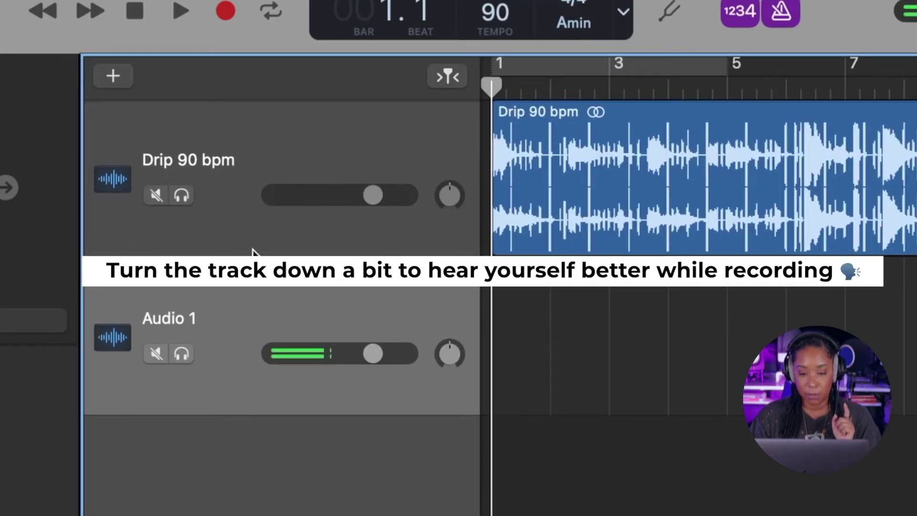
click(375, 195)
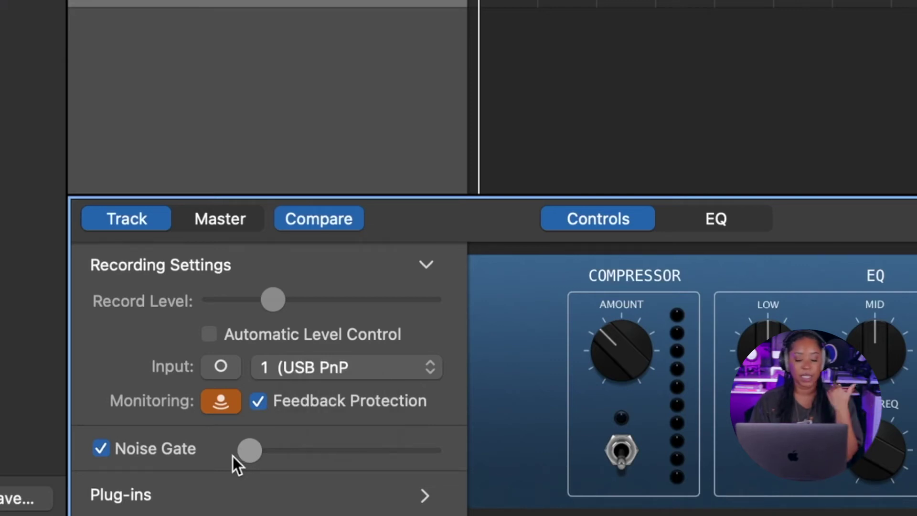
Adjust the Noise Gate threshold, trying values up to about -14 dB and bringing it back to the middle of its range.
drag(247, 455, 363, 475)
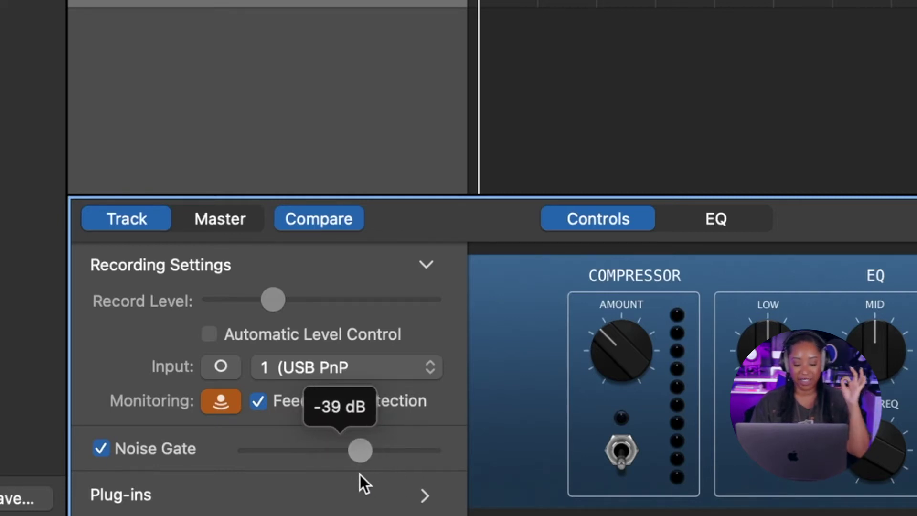
drag(347, 474, 345, 474)
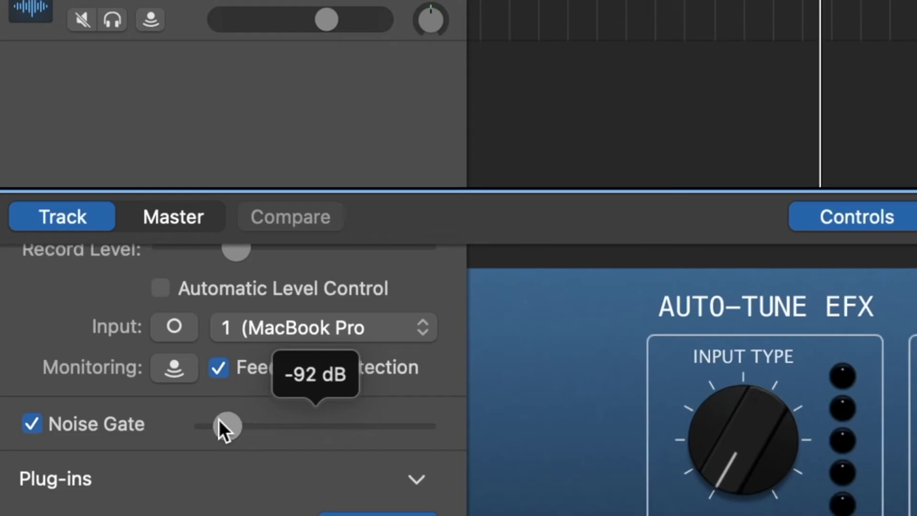
drag(220, 421, 274, 431)
mouse_move(382, 427)
mouse_down()
mouse_move(406, 424)
mouse_move(386, 428)
mouse_up()
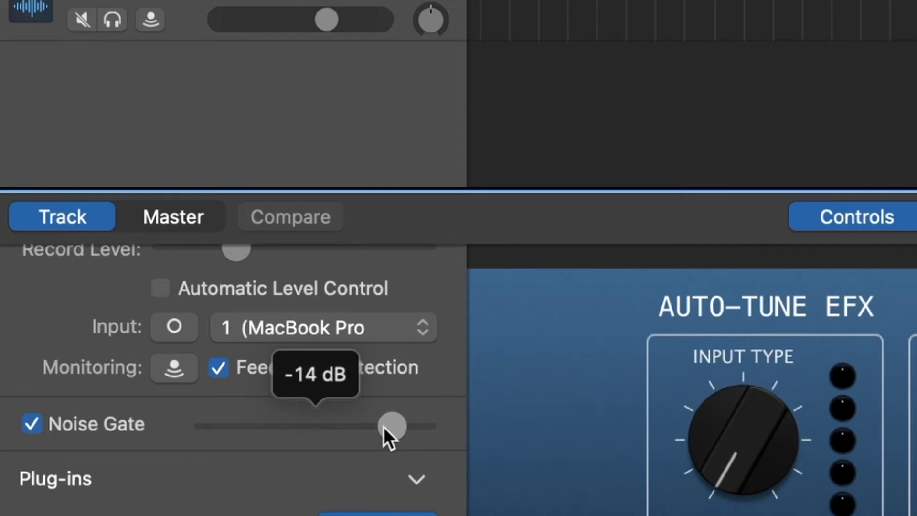
drag(383, 426, 314, 419)
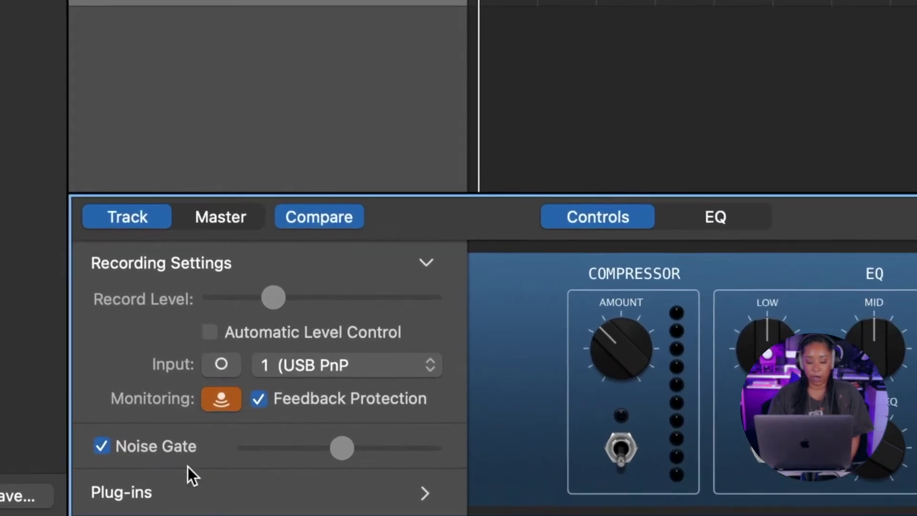
Review the default plug-ins on the Audio 1 track, opening and closing the Channel EQ window.
click(424, 494)
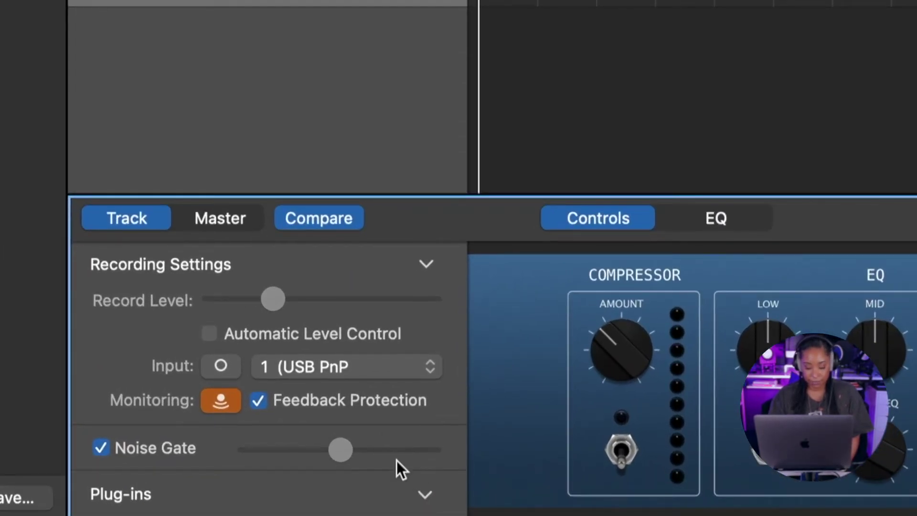
scroll(383, 431, down, 5)
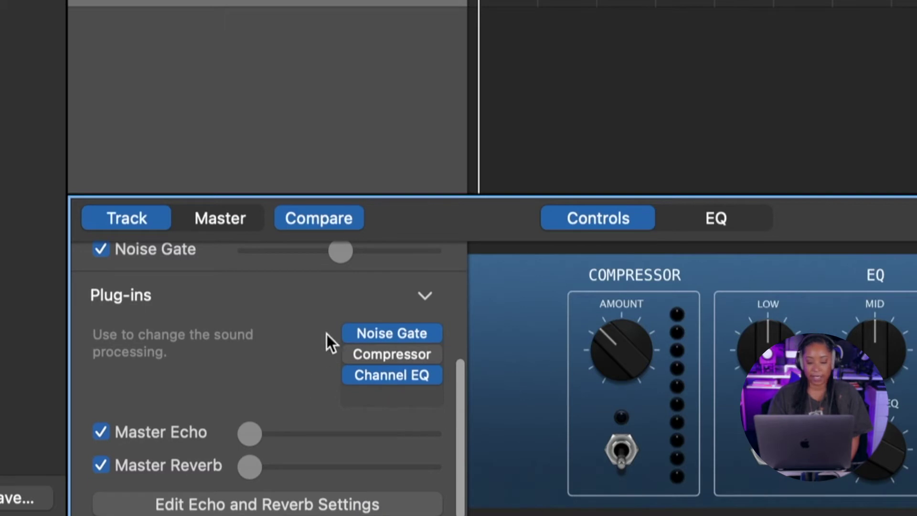
mouse_move(380, 329)
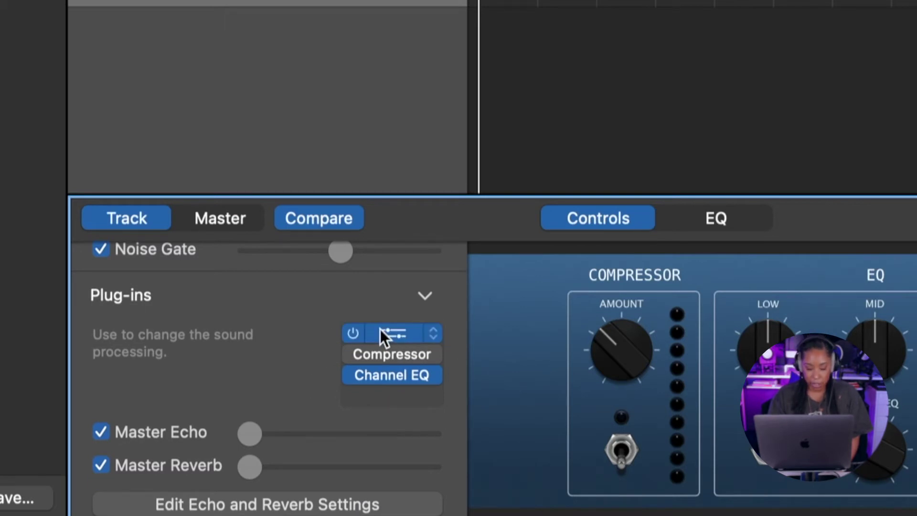
drag(351, 378, 385, 364)
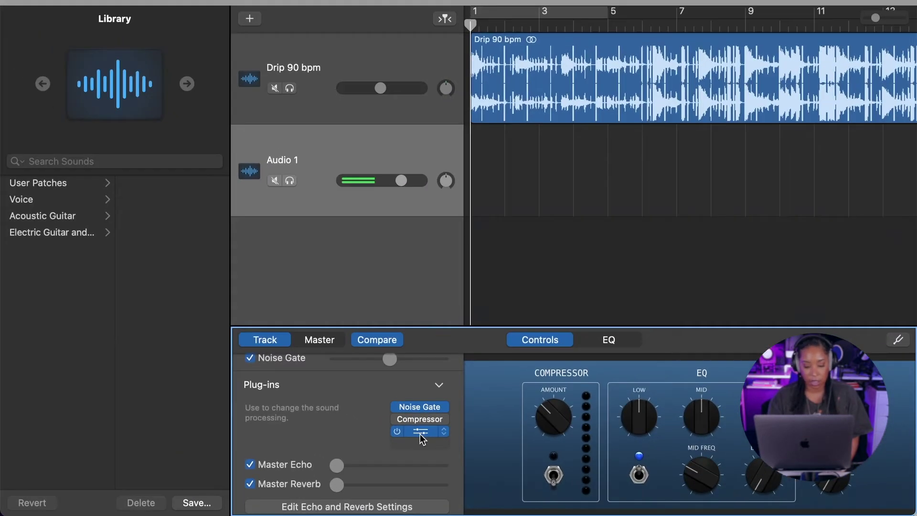
click(420, 432)
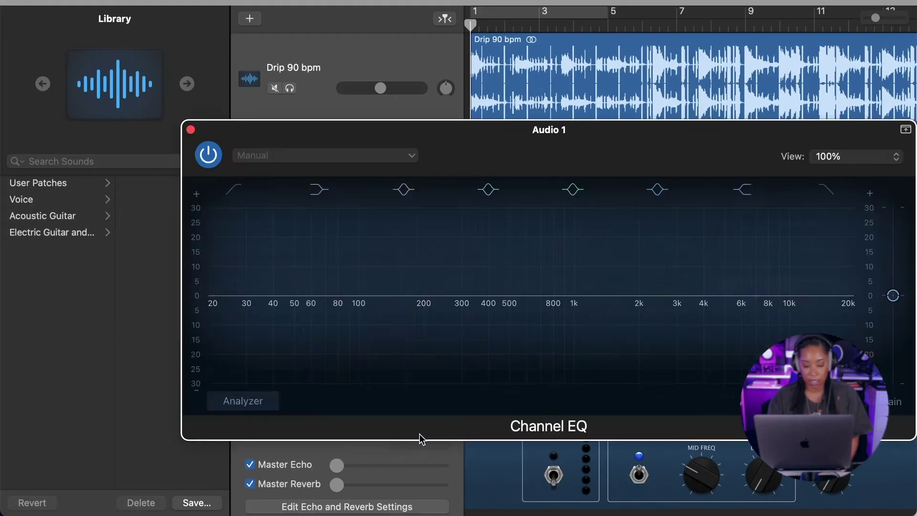
click(191, 130)
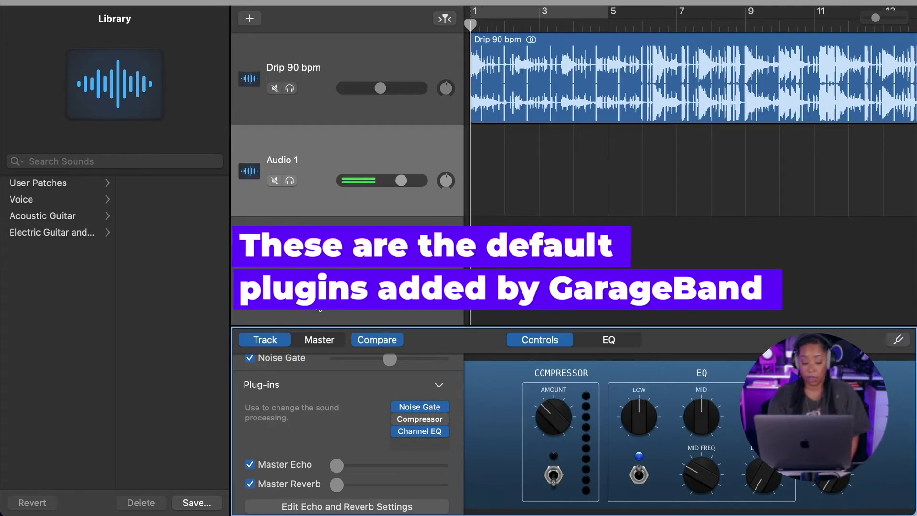
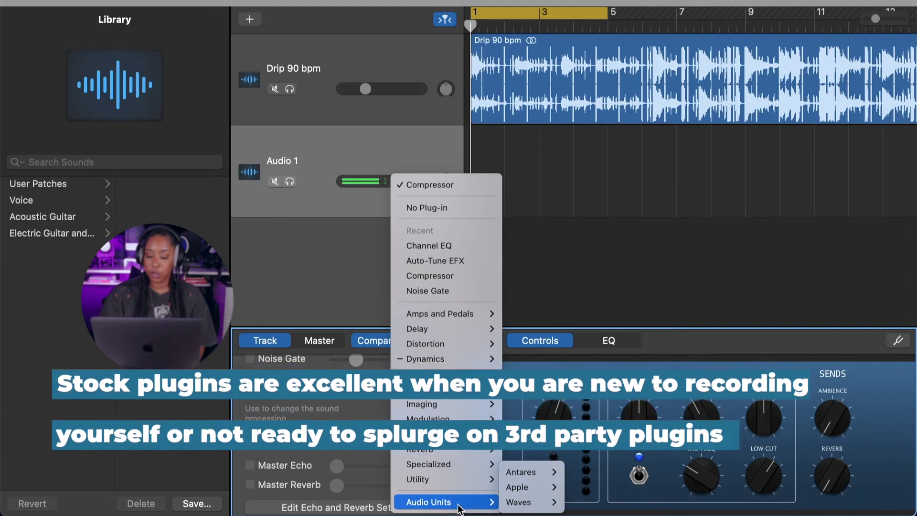
Replace the Compressor on Audio 1 with the Waves CLA-76 (s) plug-in, set its Attack to 7, and adjust its Release.
mouse_move(528, 506)
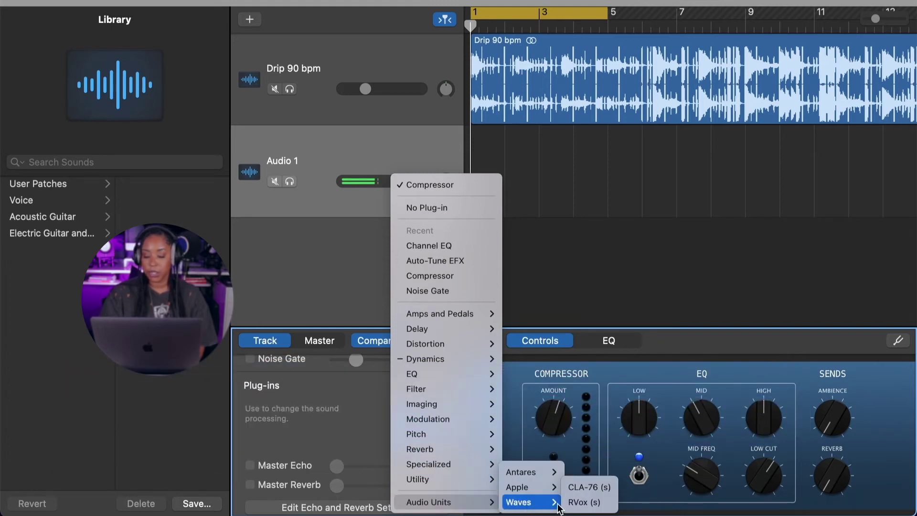
click(589, 487)
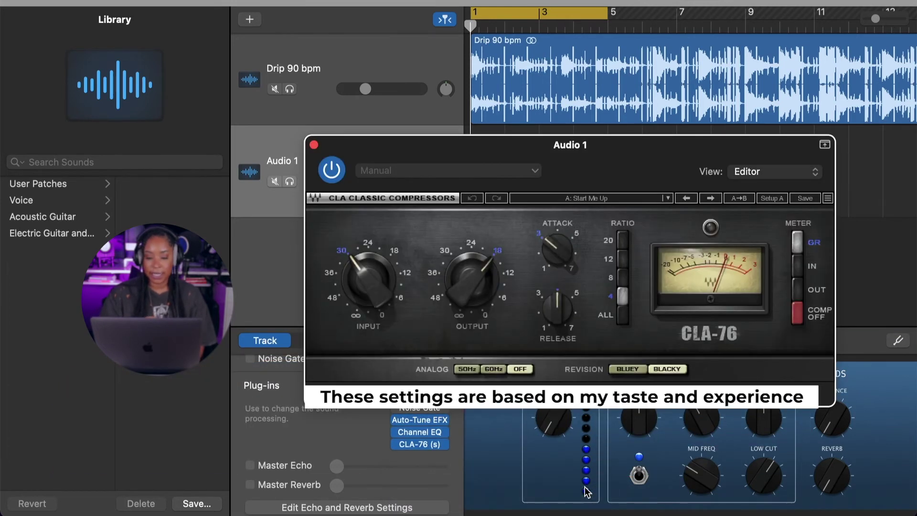
drag(551, 260, 549, 251)
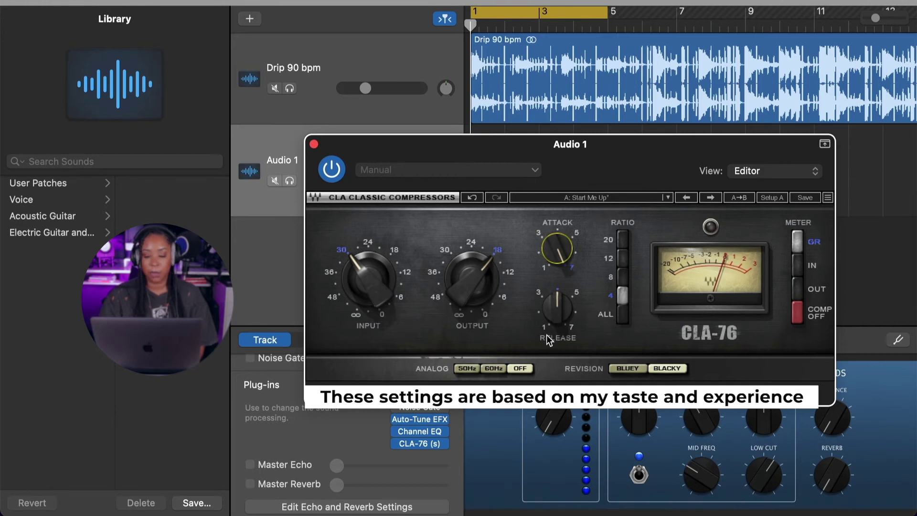
drag(549, 299, 548, 298)
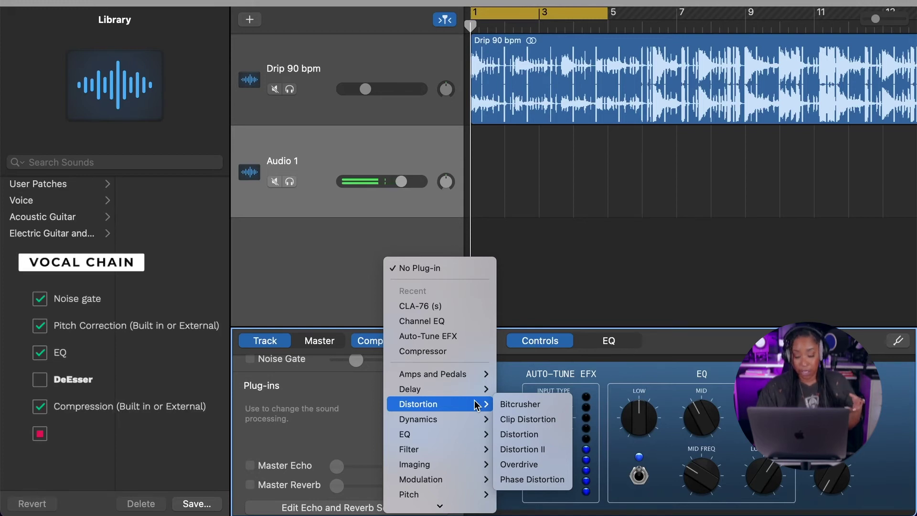
Add the DeEsser plug-in to Audio 1 with the Female Voice DeEsser preset and place it above CLA-76 (s).
mouse_move(483, 418)
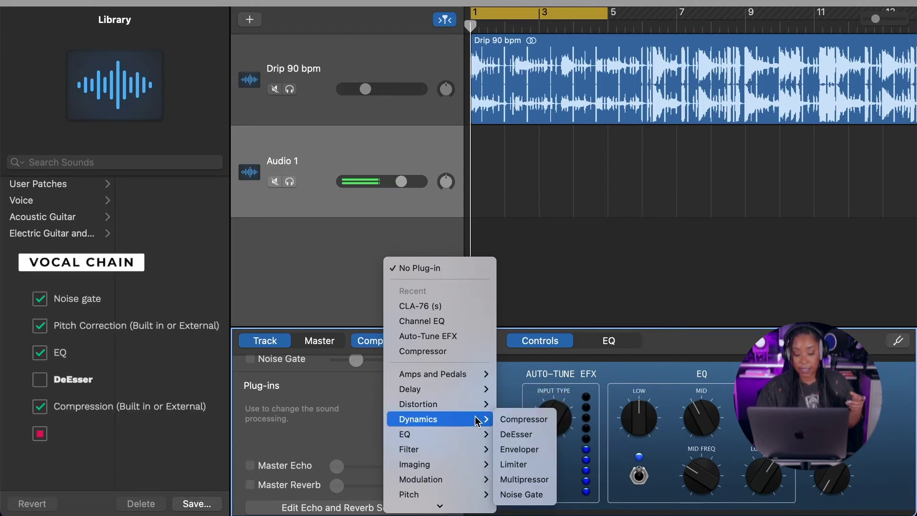
click(508, 432)
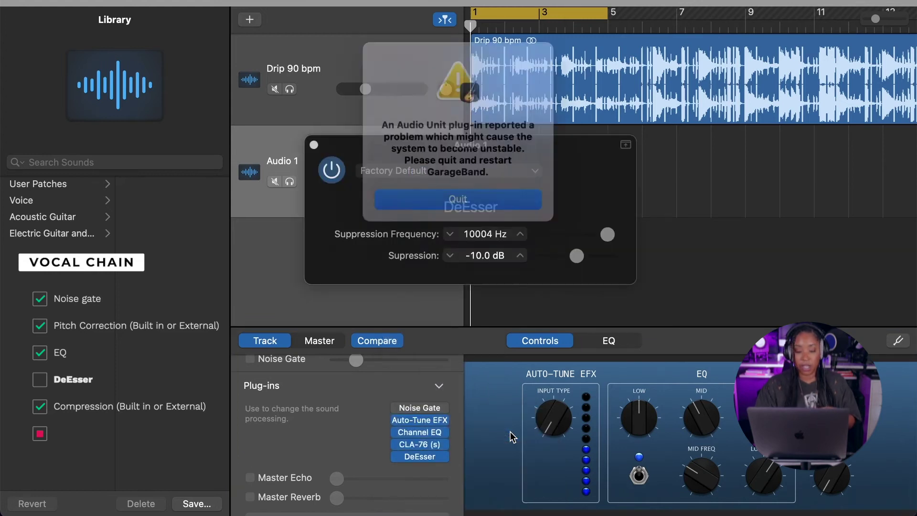
click(426, 200)
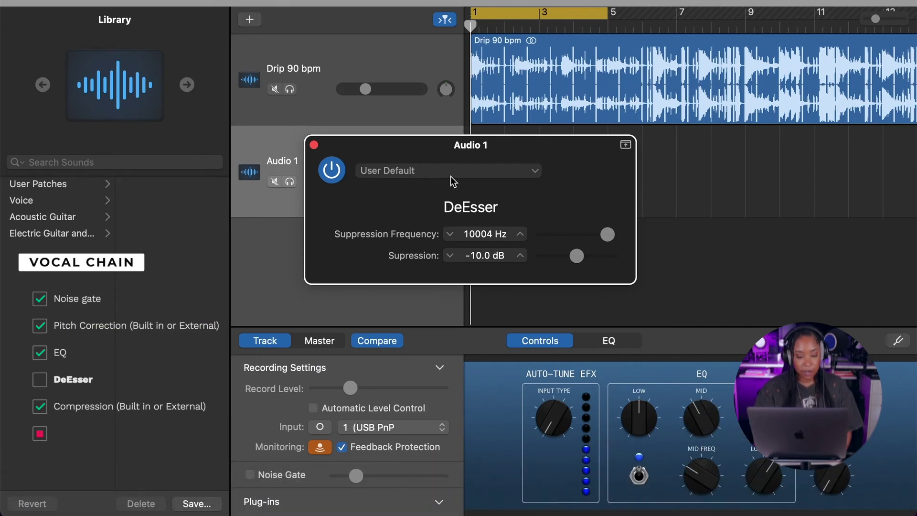
click(450, 174)
click(455, 257)
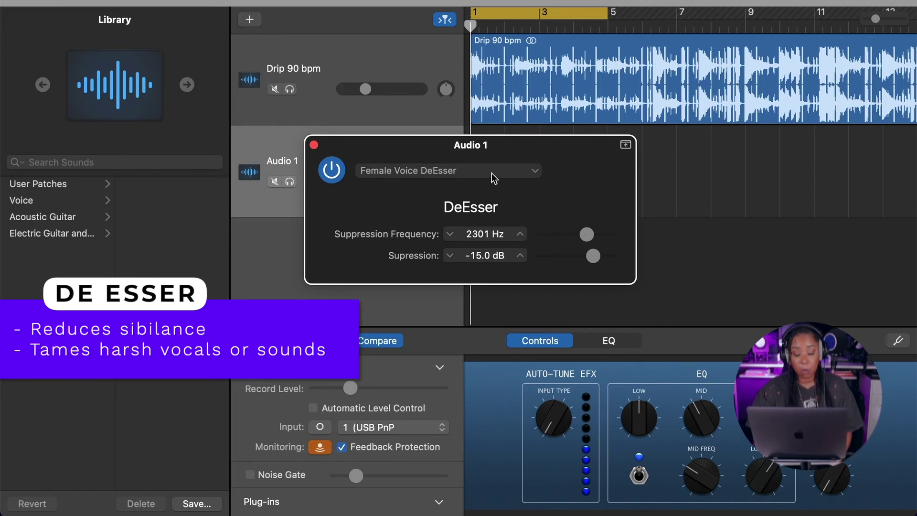
click(313, 144)
scroll(411, 430, down, 5)
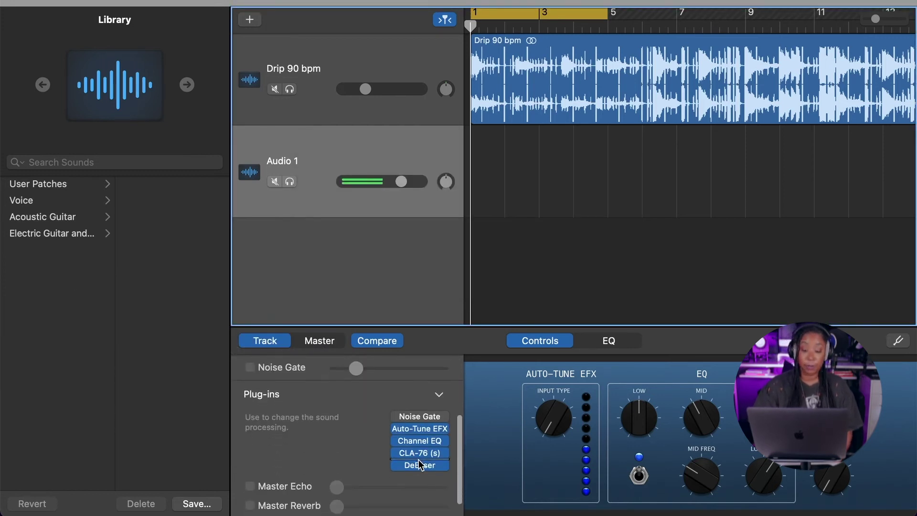
drag(423, 467, 423, 456)
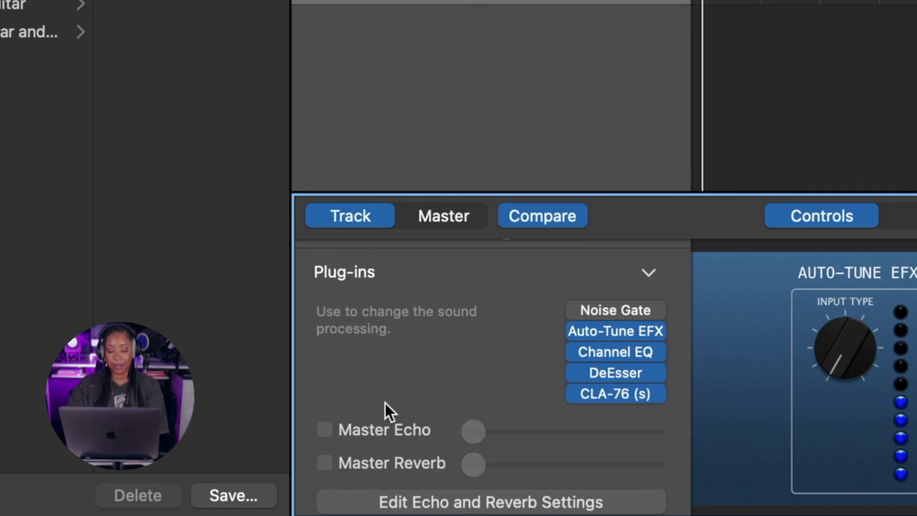
Enable Master Echo on Audio 1, open the echo settings, and set the echo send to roughly a third of its range.
click(325, 429)
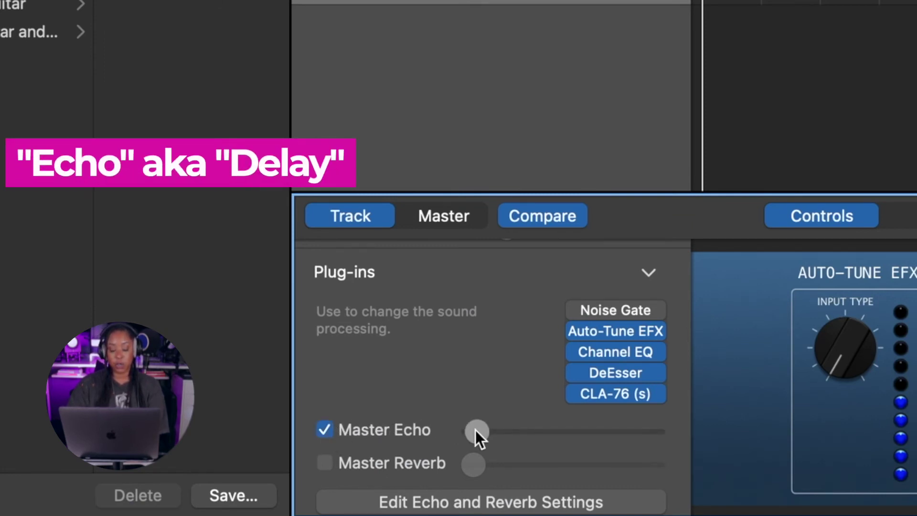
drag(475, 430, 553, 432)
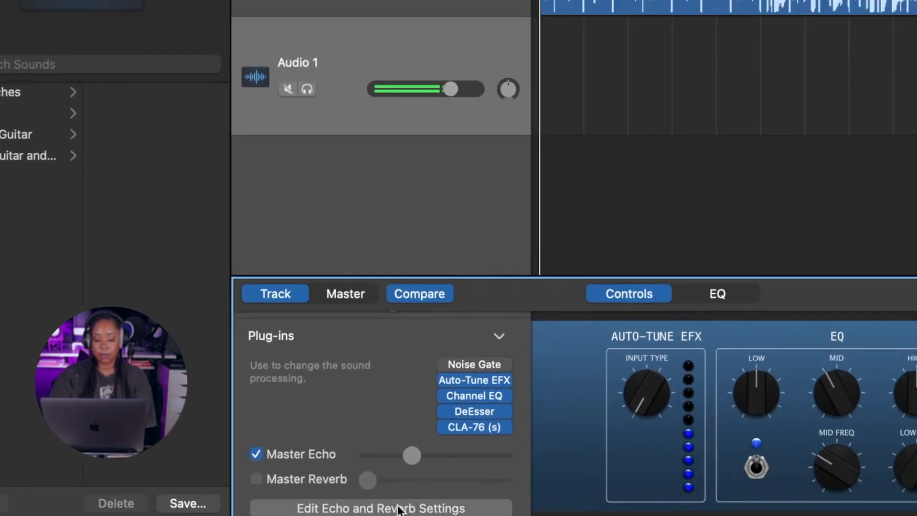
click(462, 508)
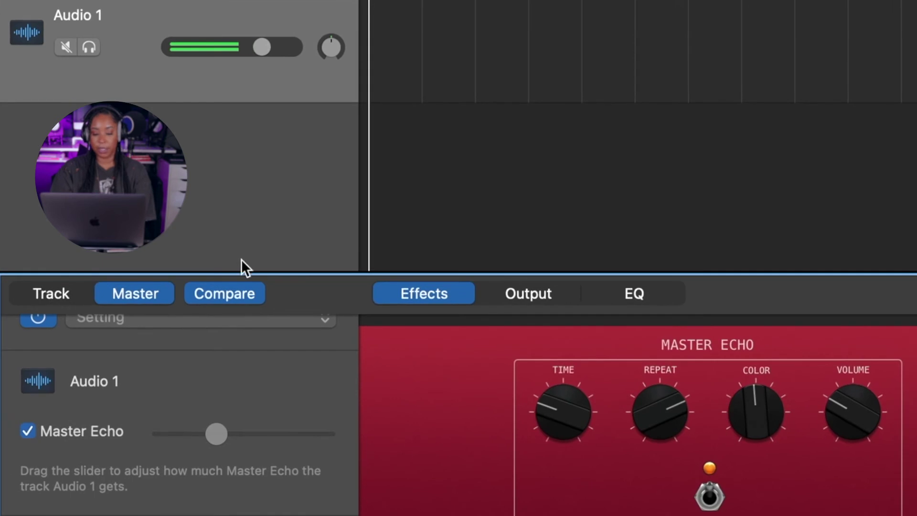
scroll(286, 446, up, 2)
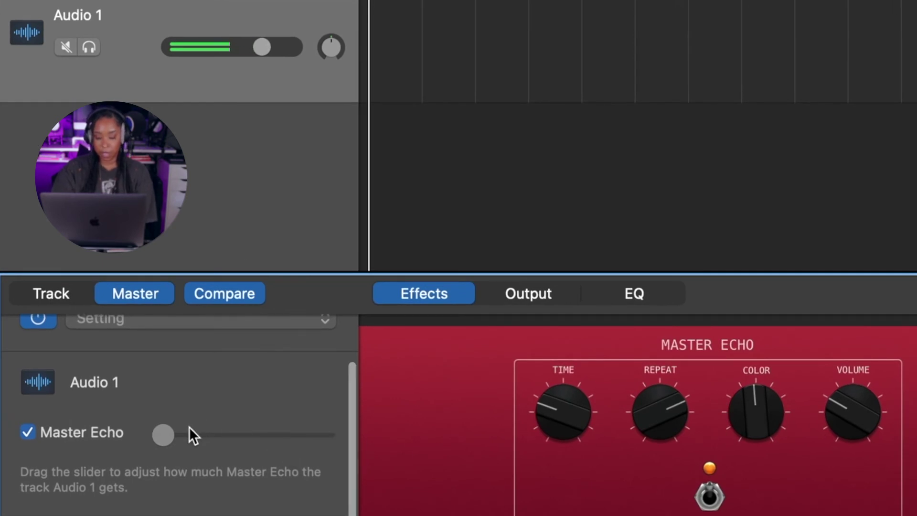
drag(163, 431, 221, 445)
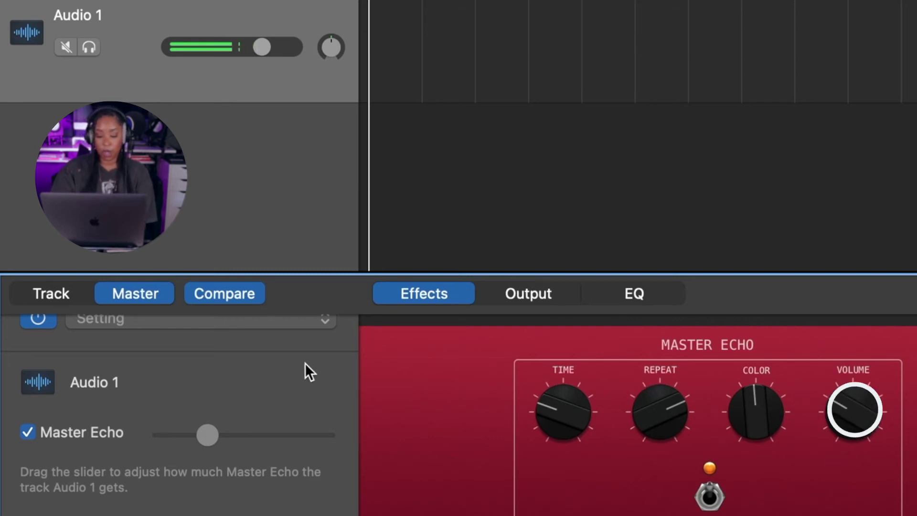
Try the Master Echo presets 1\4 Note Dotted, 1\2 Note Dotted and 1\16 Note Slap.
scroll(289, 328, up, 2)
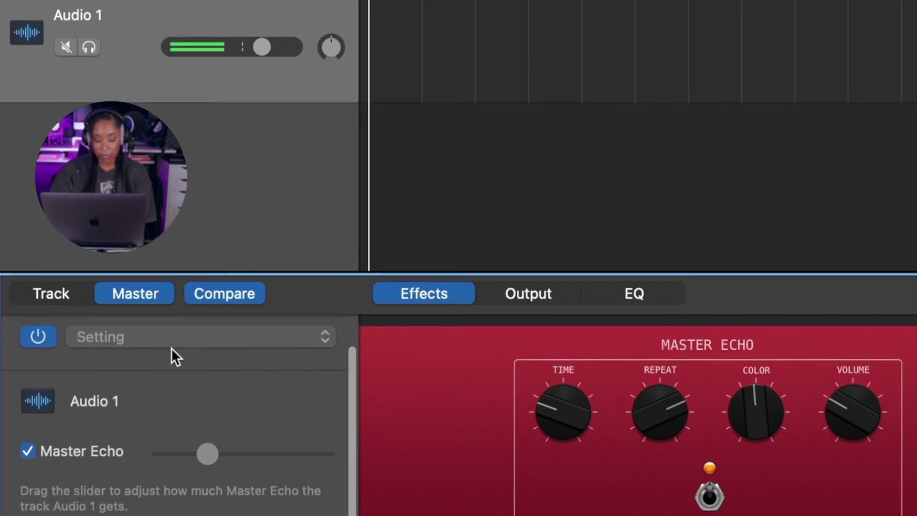
click(211, 340)
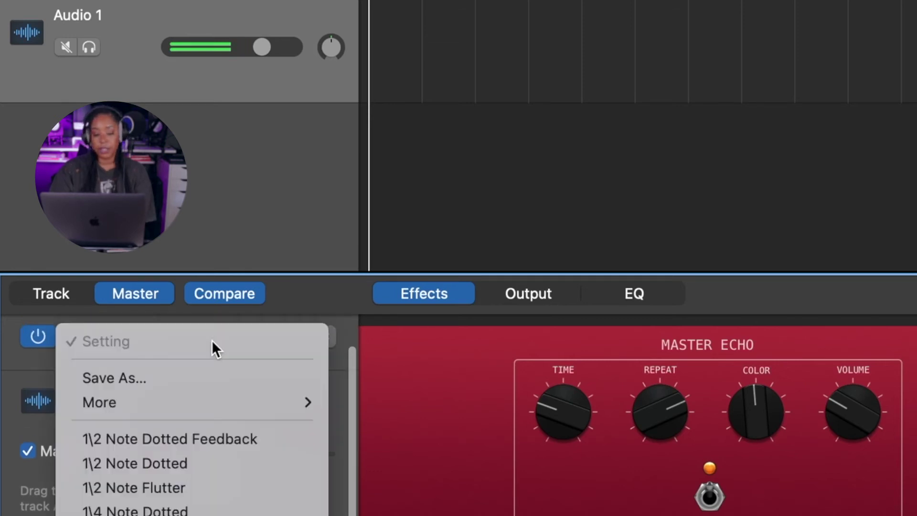
scroll(196, 441, down, 5)
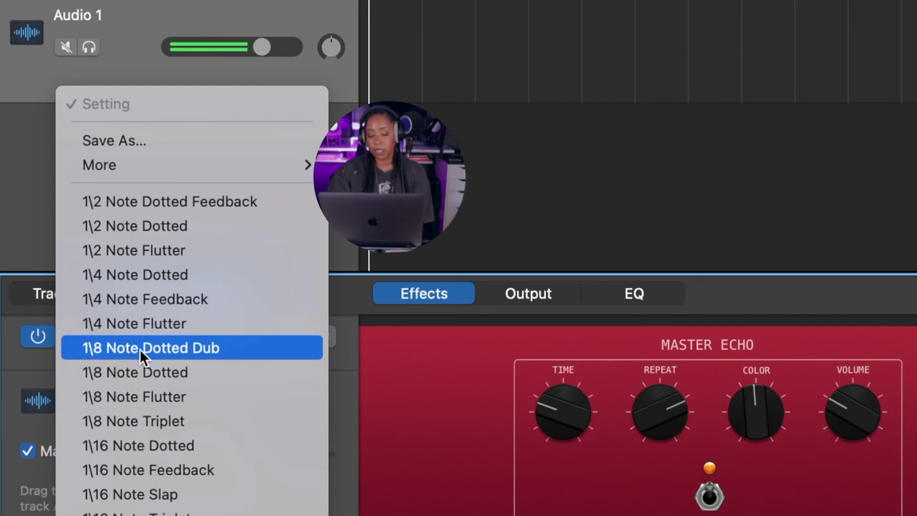
click(139, 349)
click(127, 336)
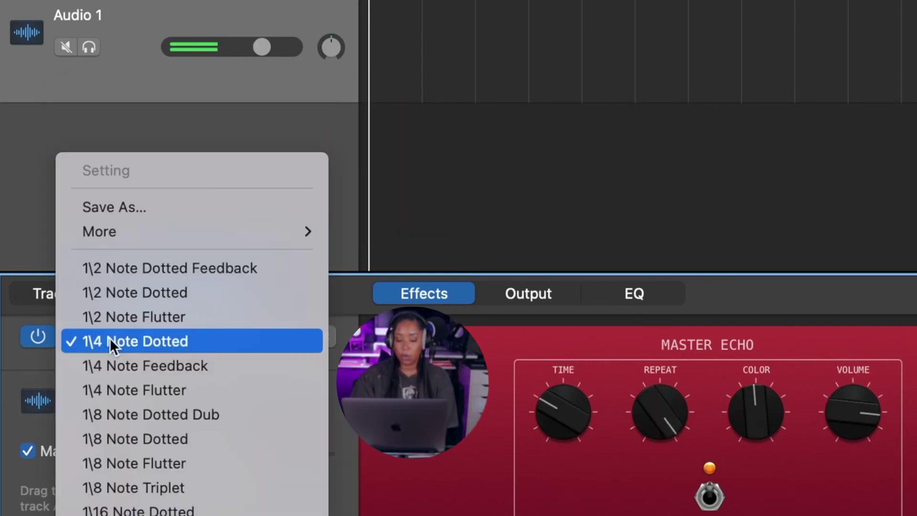
click(128, 290)
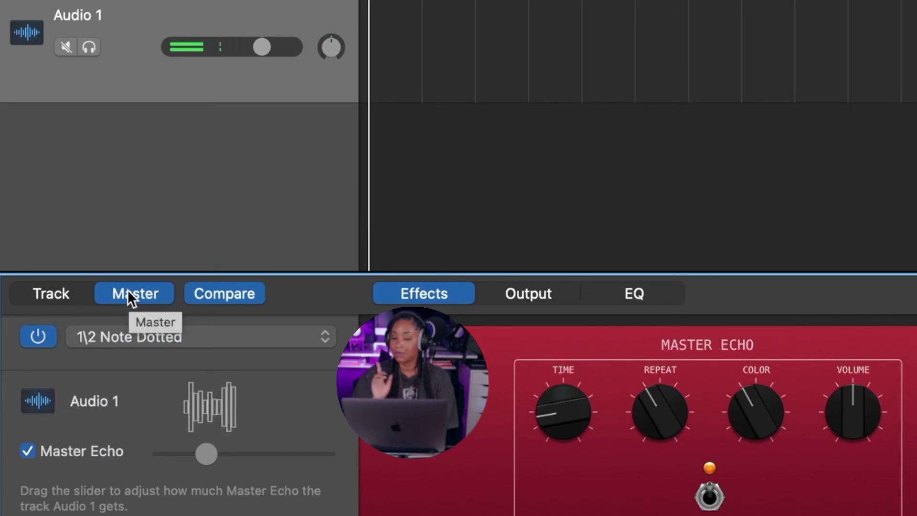
click(131, 336)
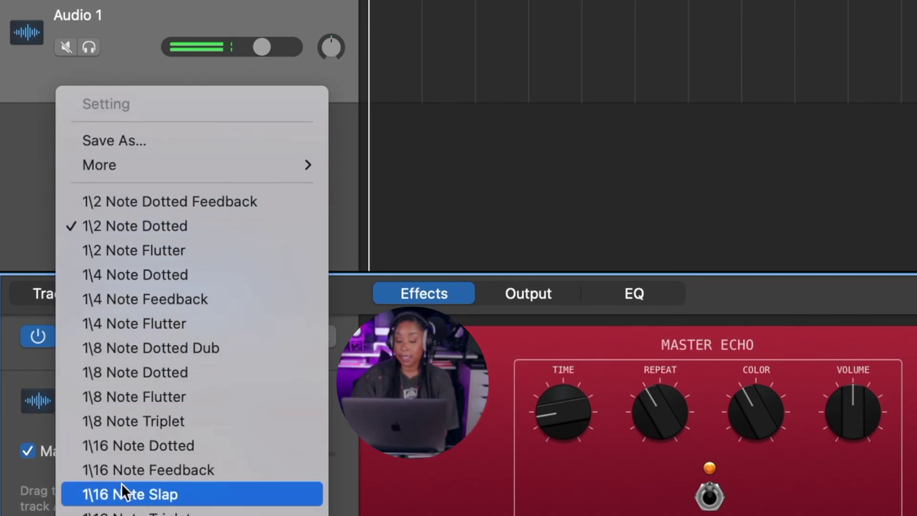
click(123, 494)
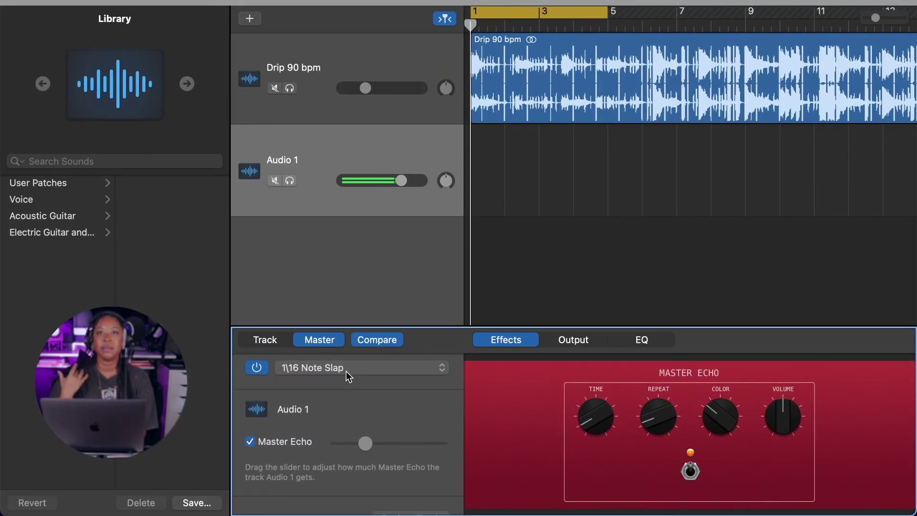
Try the 1\8 Note Dotted preset for Master Echo and settle on 1\4 Note Flutter.
click(346, 372)
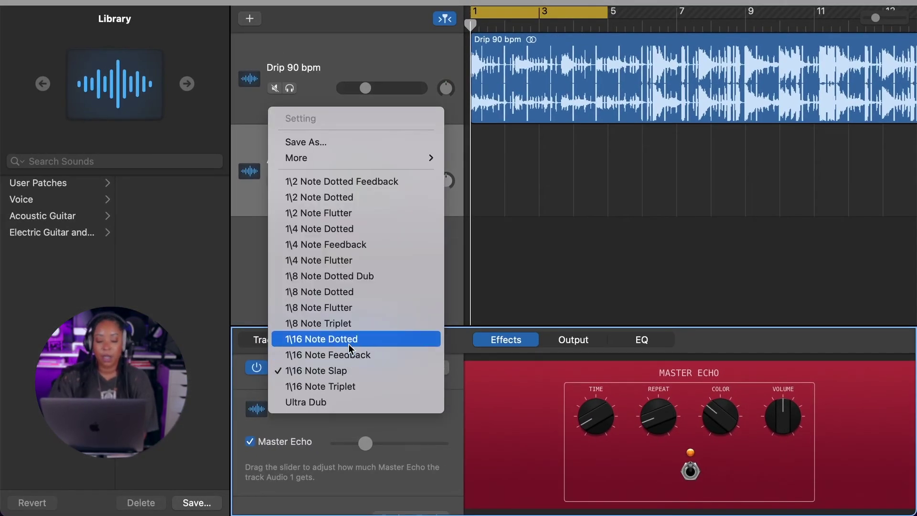
click(342, 294)
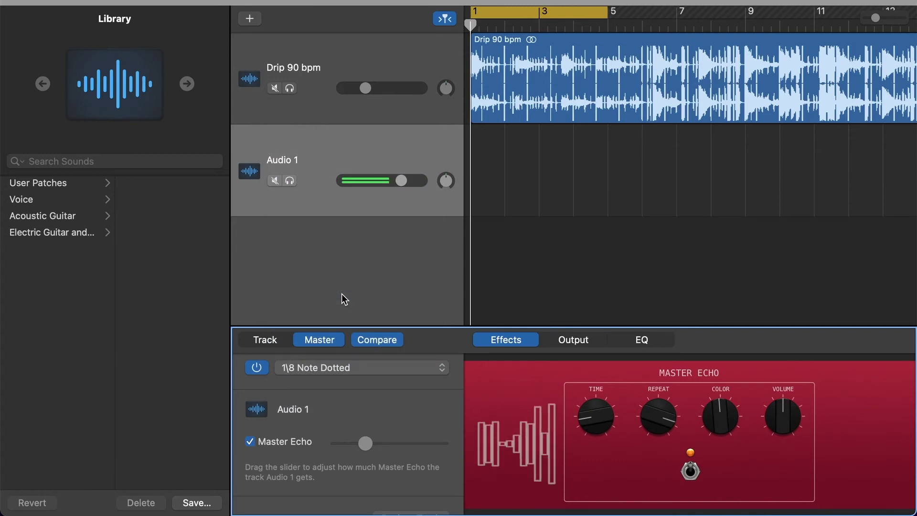
click(336, 368)
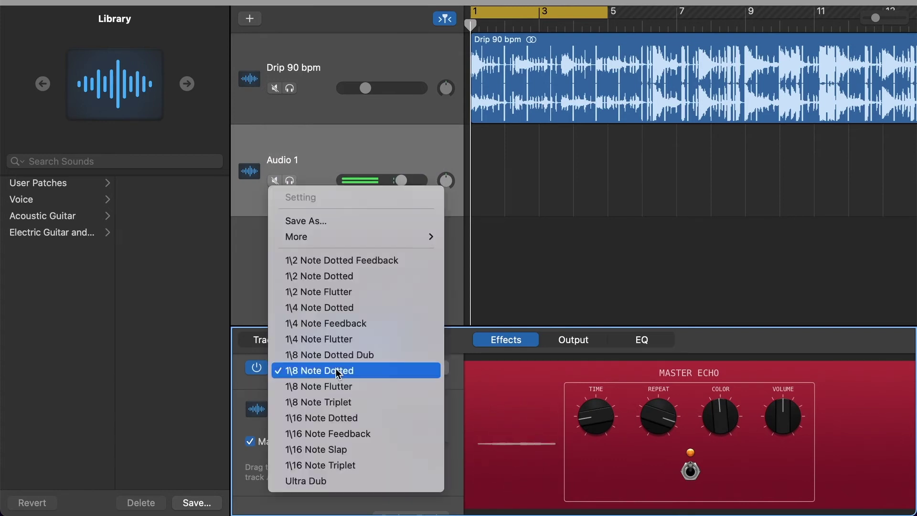
click(340, 393)
click(345, 368)
click(349, 415)
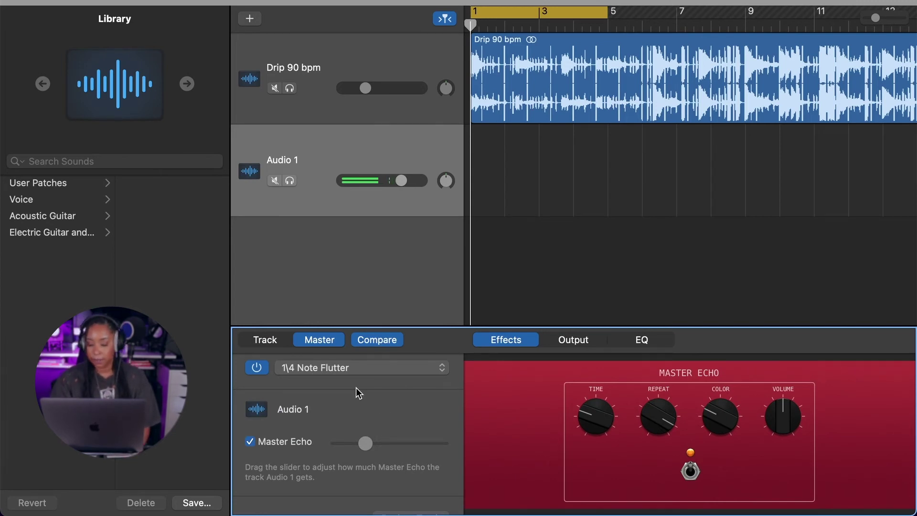
Enable Master Reverb in the Audio 1 track settings and raise its send to about the middle of the range.
click(274, 343)
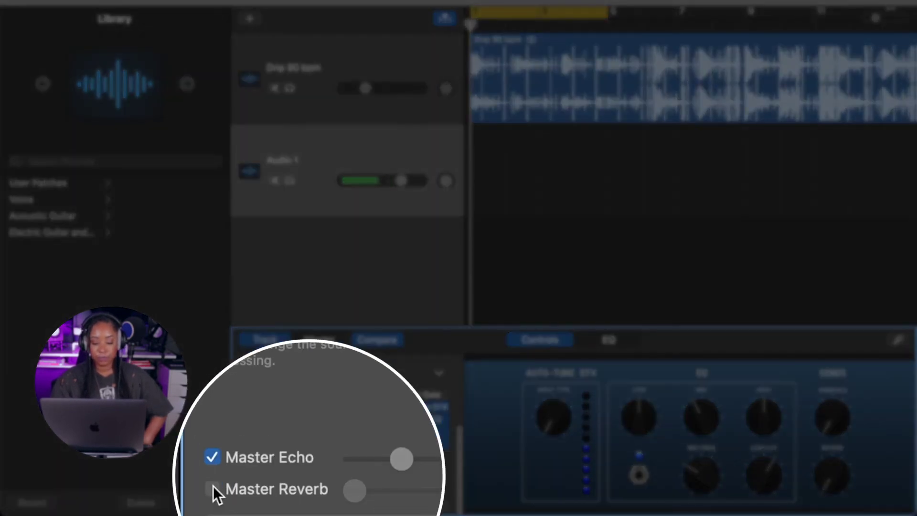
click(213, 486)
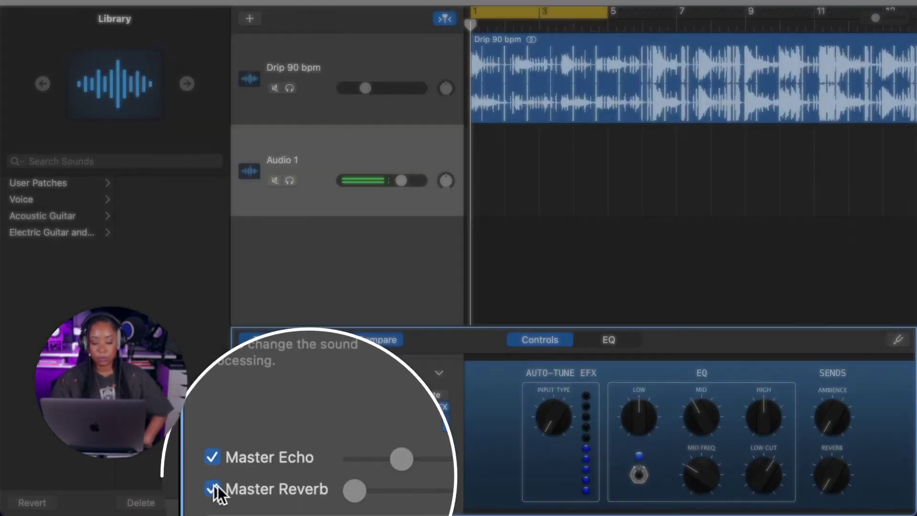
drag(336, 484, 387, 483)
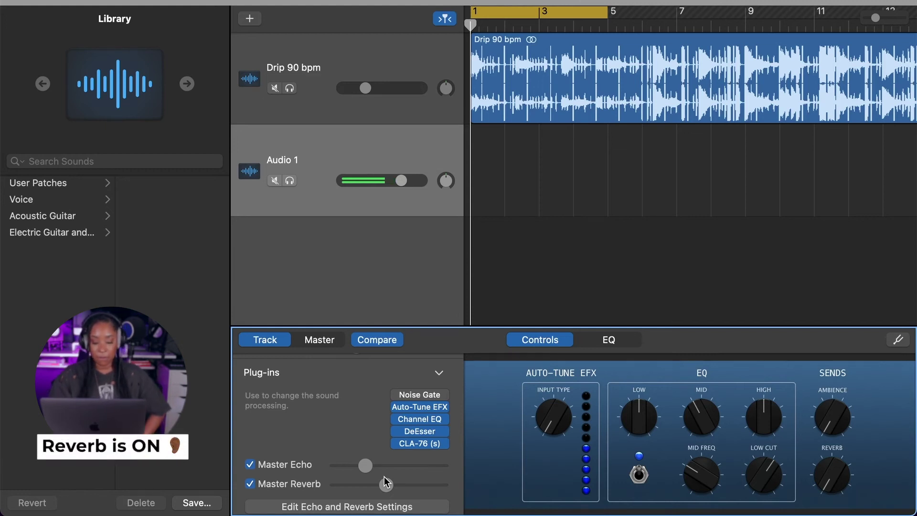
Open the master effect settings and display the Master Reverb controls.
click(348, 507)
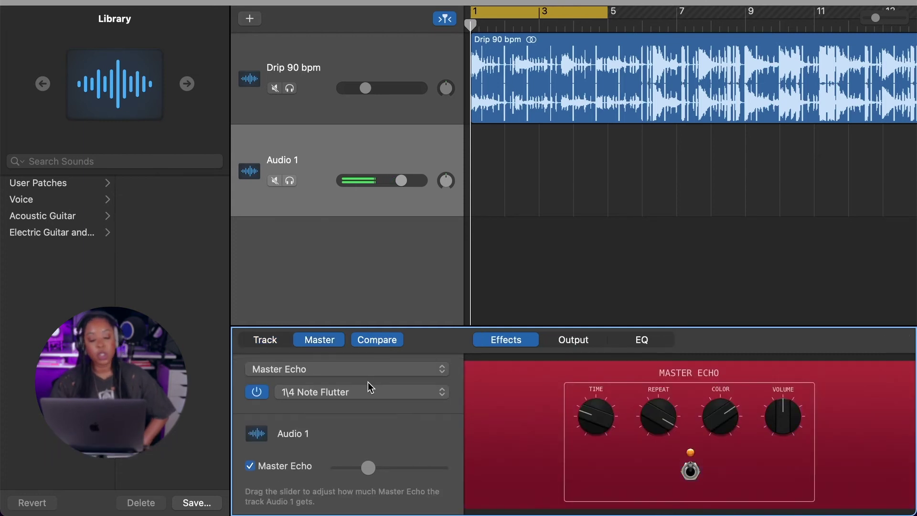
click(328, 370)
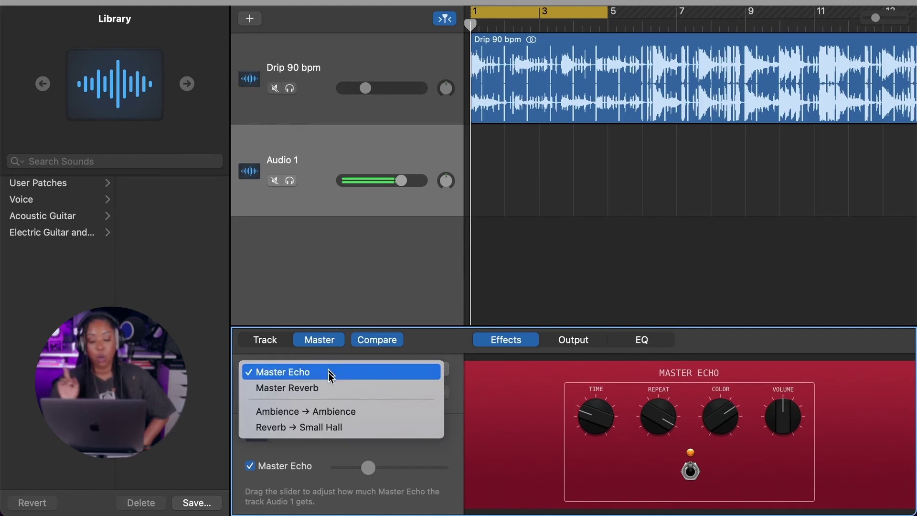
click(328, 387)
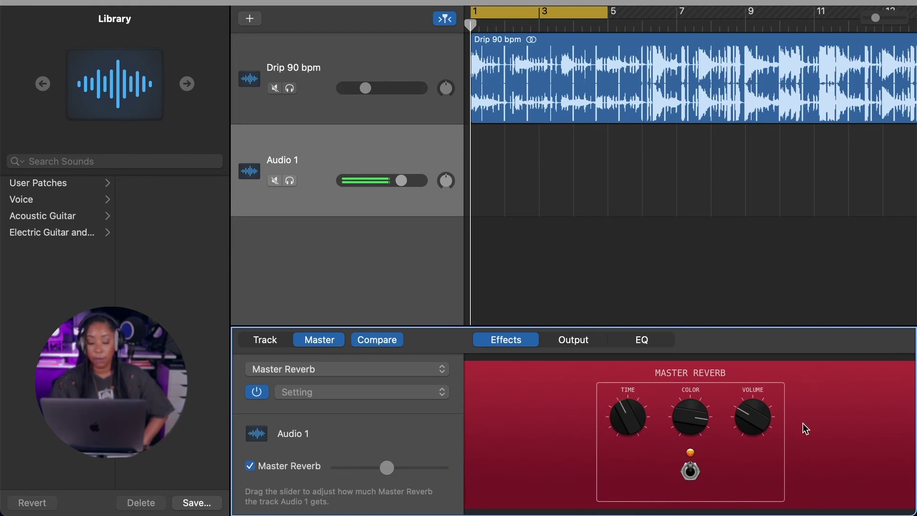
Browse the Voice presets and the User Patches in the sound library.
mouse_move(316, 513)
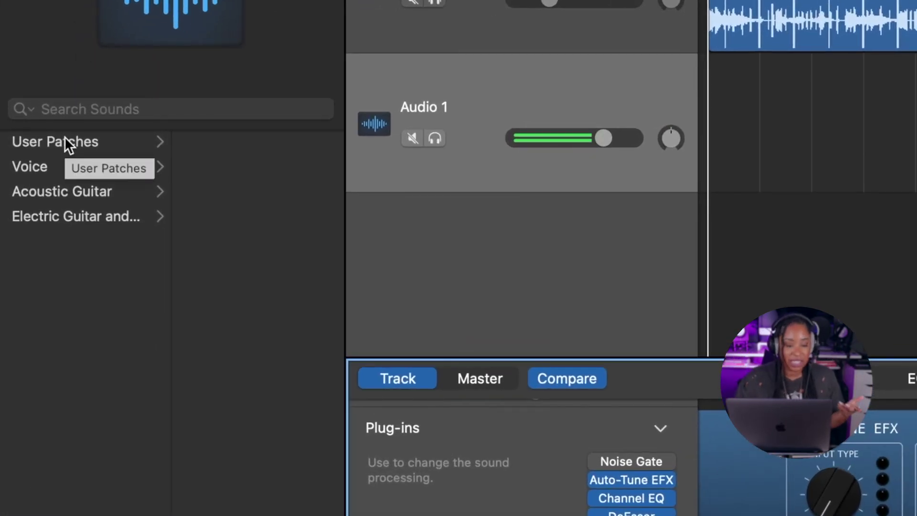
click(53, 167)
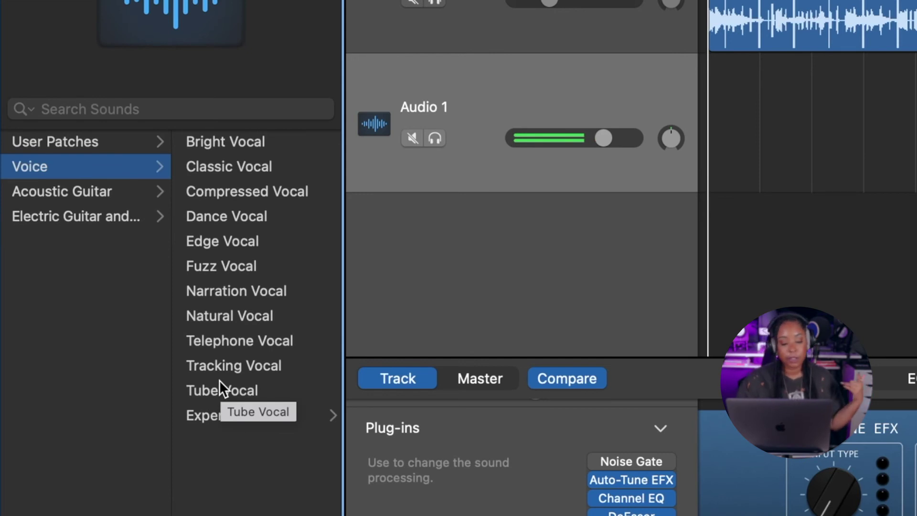
click(85, 143)
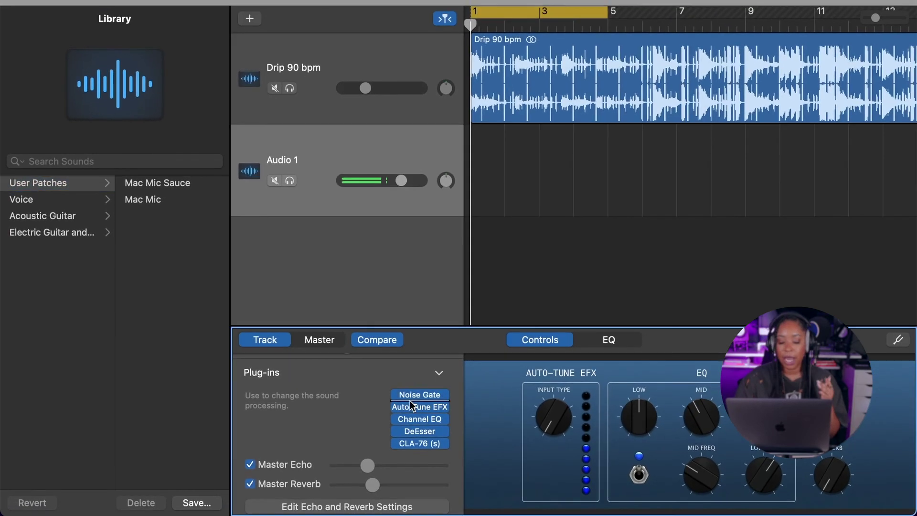
Save the Audio 1 plug-in chain as a patch named Mac Mic Radio Ready.
drag(409, 400, 419, 436)
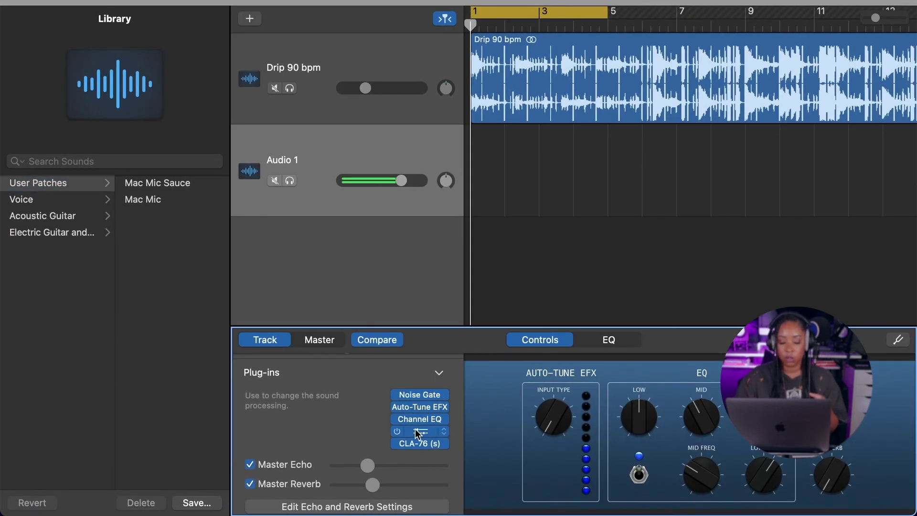
click(196, 503)
text(Mac Mic Radio Ready)
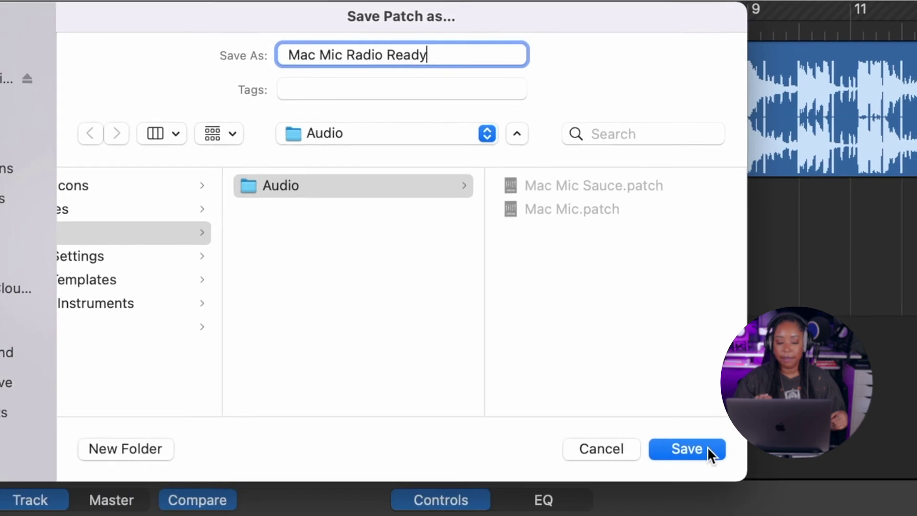
click(707, 483)
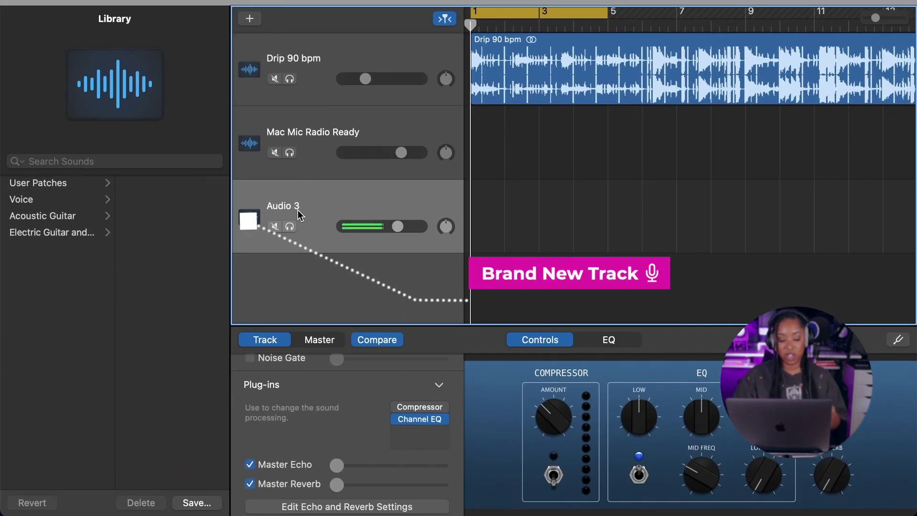
Examine the default plug-ins, recording settings and master effect sends of the new Audio 3 track.
scroll(395, 456, up, 3)
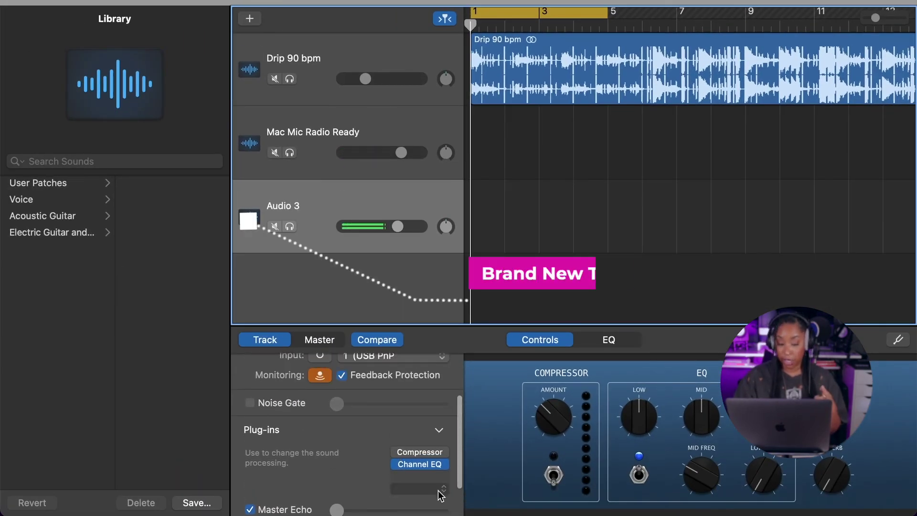
scroll(414, 461, down, 1)
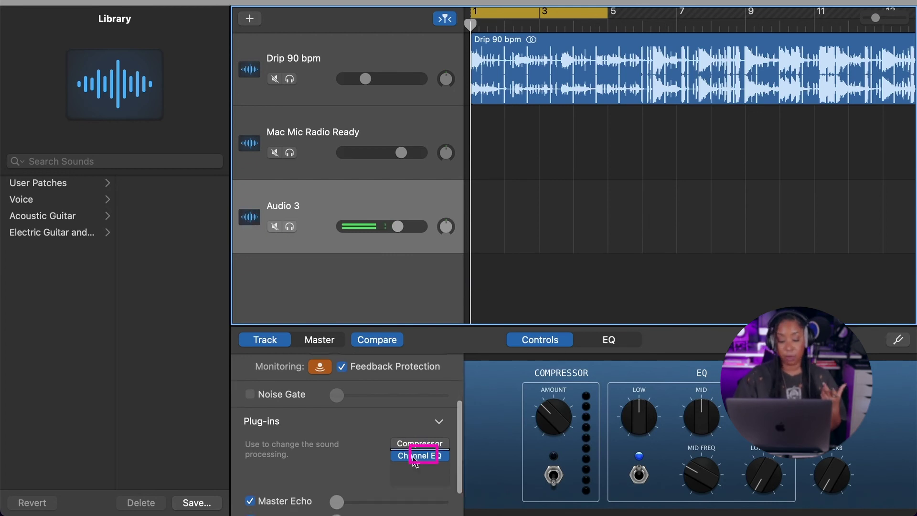
scroll(249, 447, down, 3)
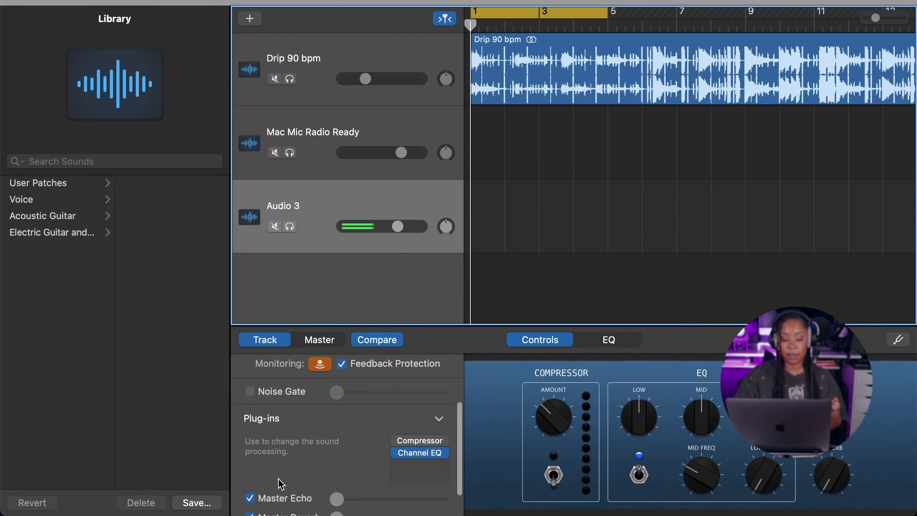
scroll(359, 422, up, 5)
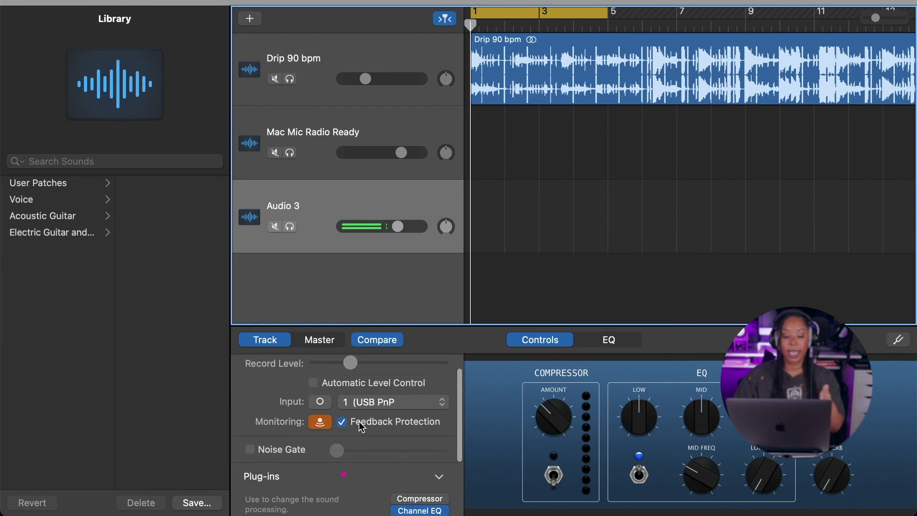
scroll(358, 428, down, 3)
scroll(355, 429, up, 2)
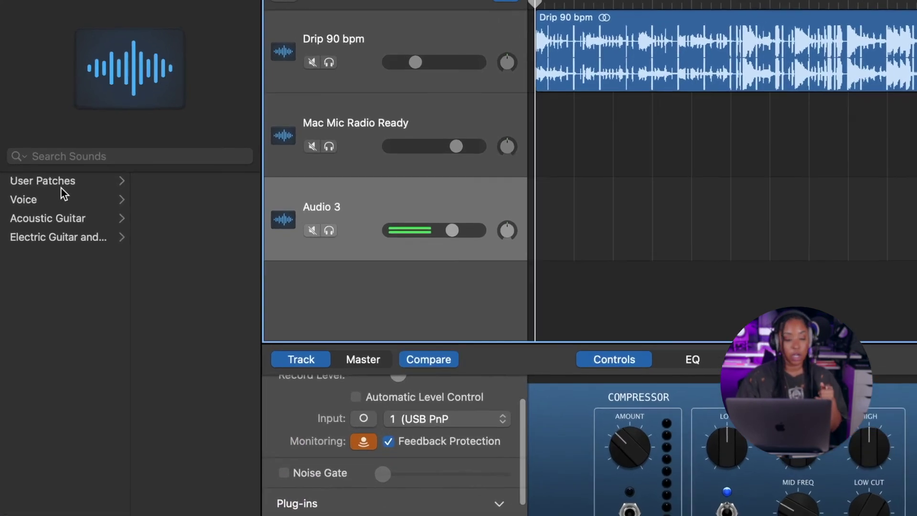
Apply the Mac Mic Radio Ready user patch to the Audio 3 track and raise its Master Echo send slightly.
click(51, 185)
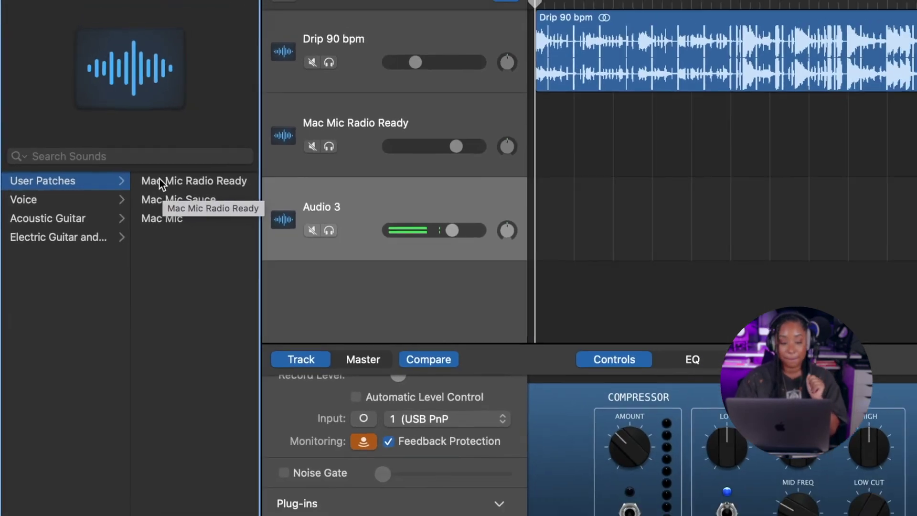
click(247, 175)
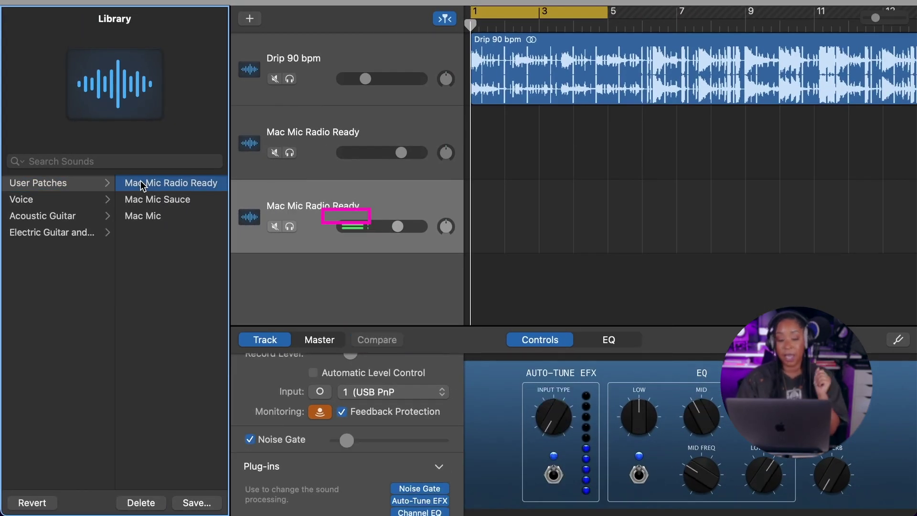
scroll(359, 429, down, 5)
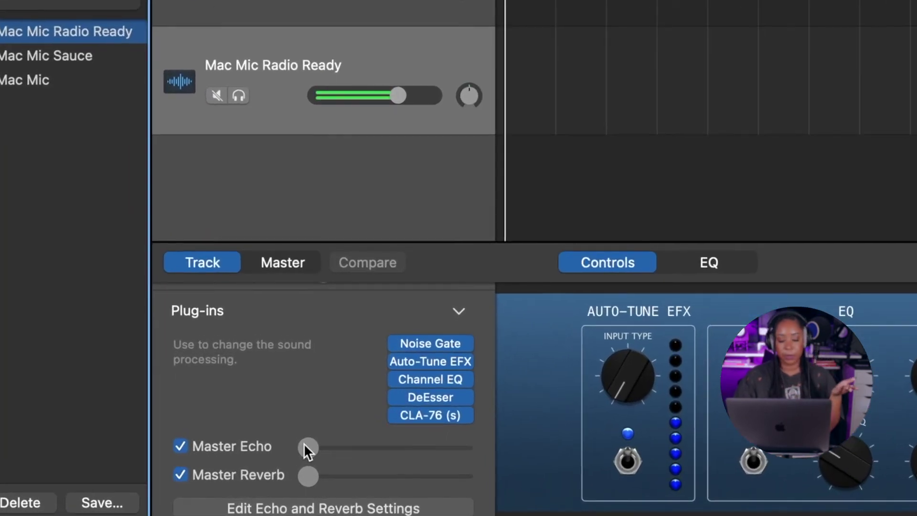
drag(303, 443, 328, 444)
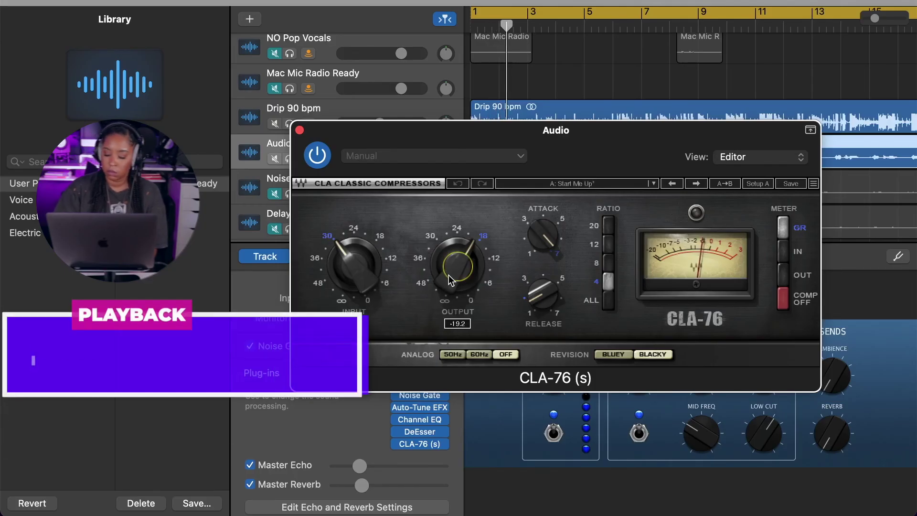
Set the attack of the Audio track's CLA-76 compressor to about 6.82 during playback and close the plug-in window.
scroll(447, 276, down, 1)
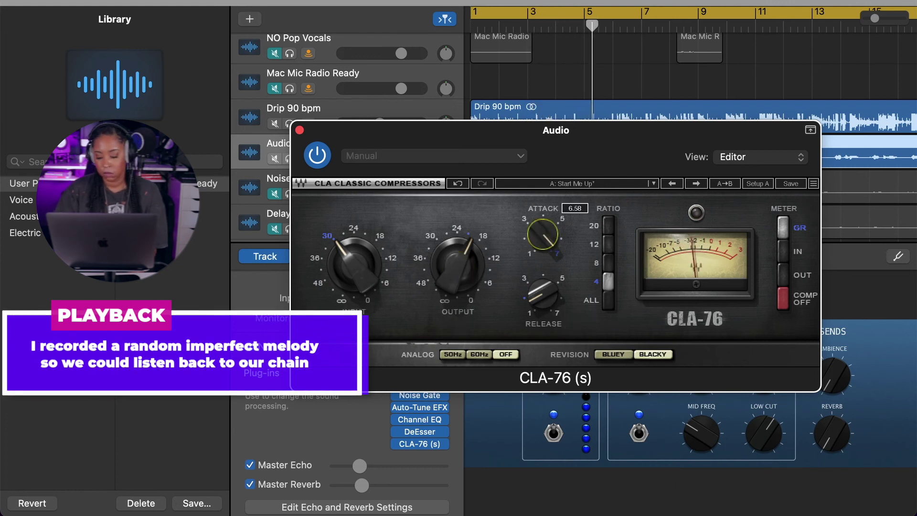
drag(538, 238, 538, 230)
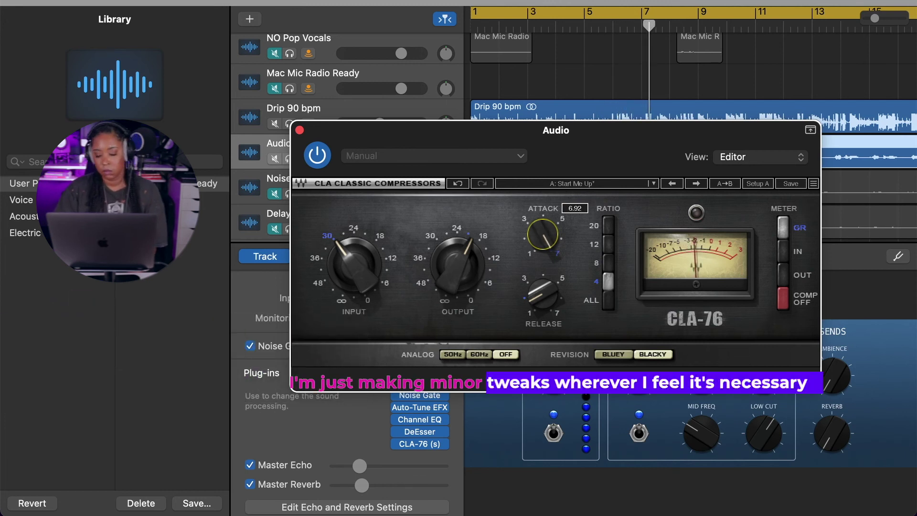
drag(539, 230, 539, 233)
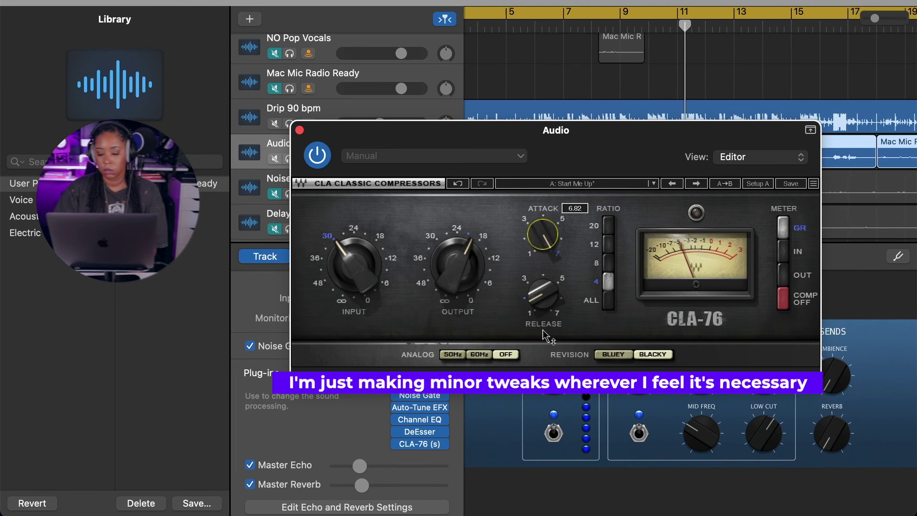
click(299, 129)
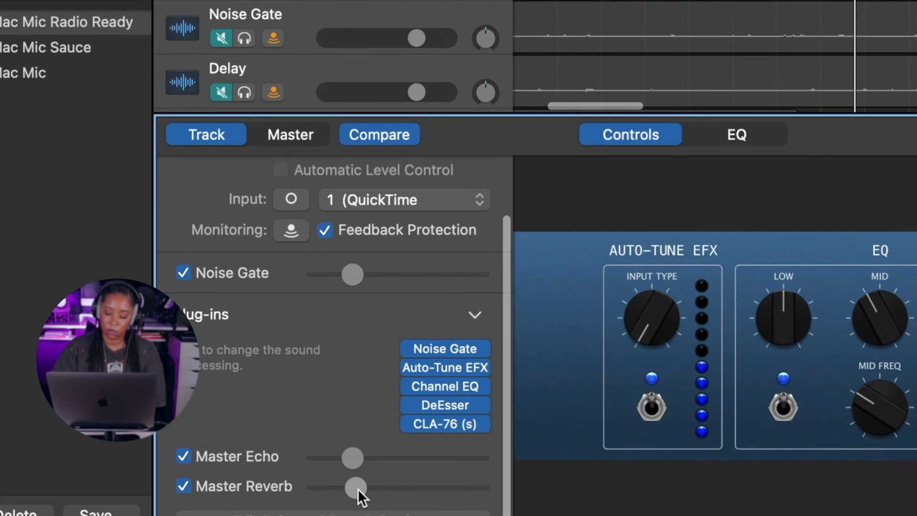
Fine-tune the Audio track's Master Reverb send to roughly a quarter of its range during playback.
mouse_move(358, 489)
mouse_down()
mouse_move(423, 497)
mouse_move(351, 495)
mouse_up()
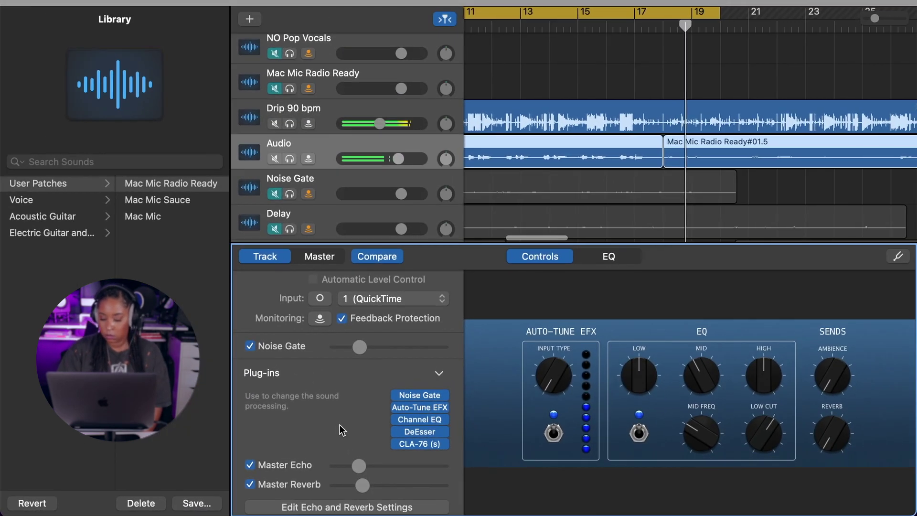
scroll(340, 425, up, 3)
scroll(339, 425, down, 1)
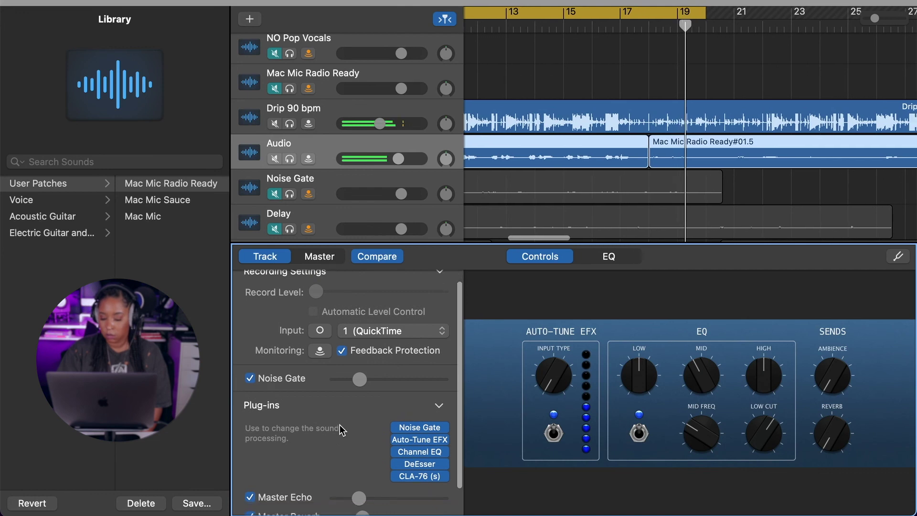